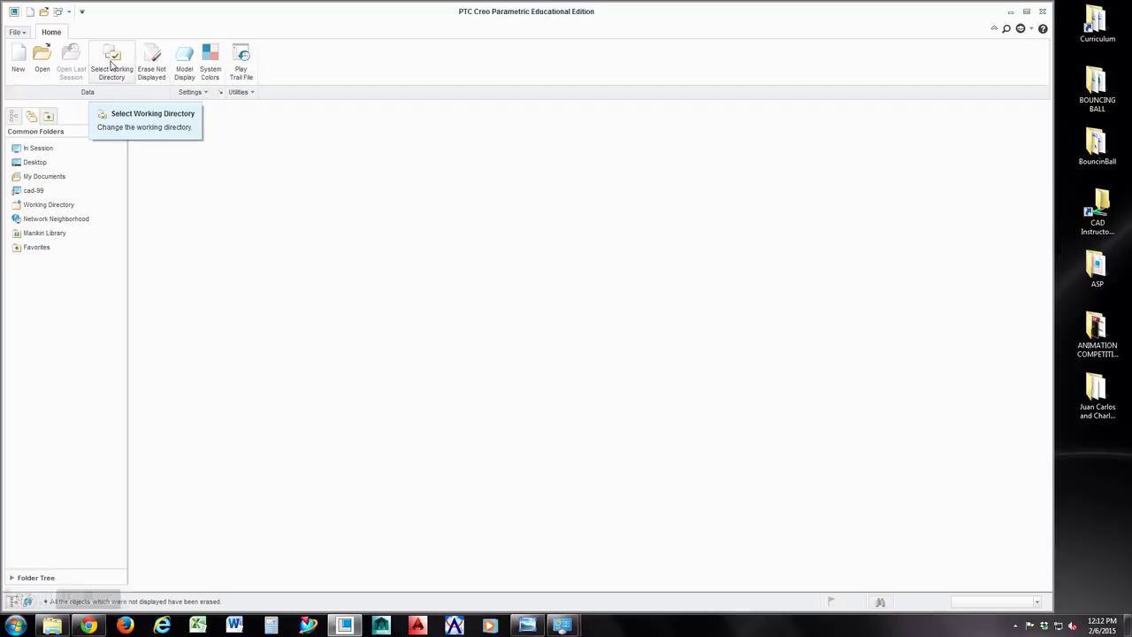
# Create a folder named Start_Parts in My Documents and set it as the working directory
pyautogui.click(111, 64)
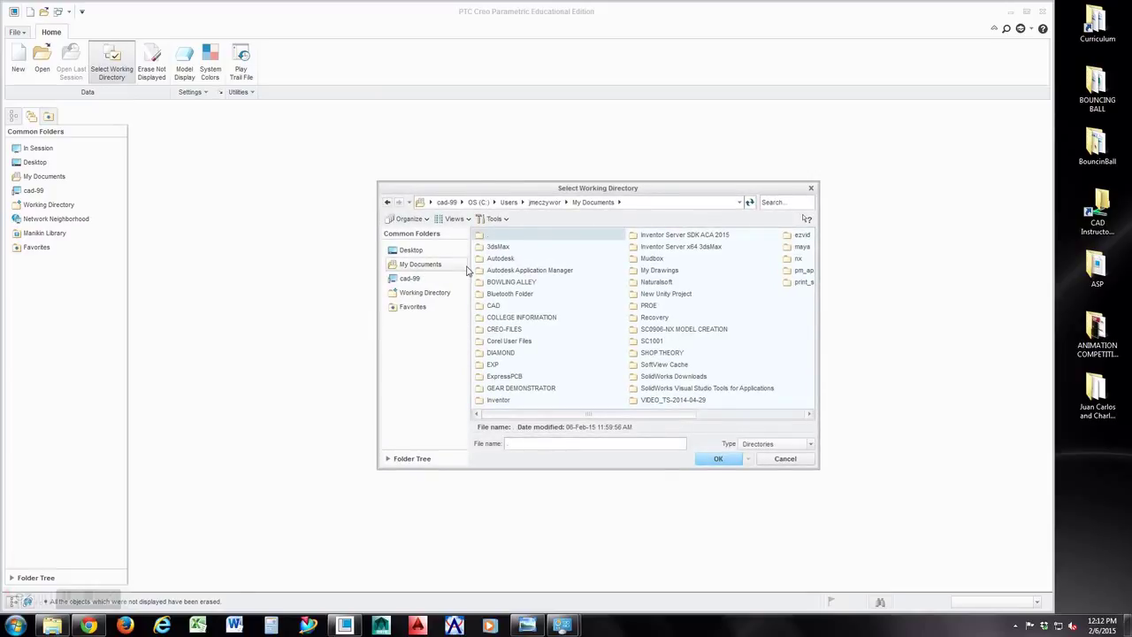
pyautogui.rightClick(768, 320)
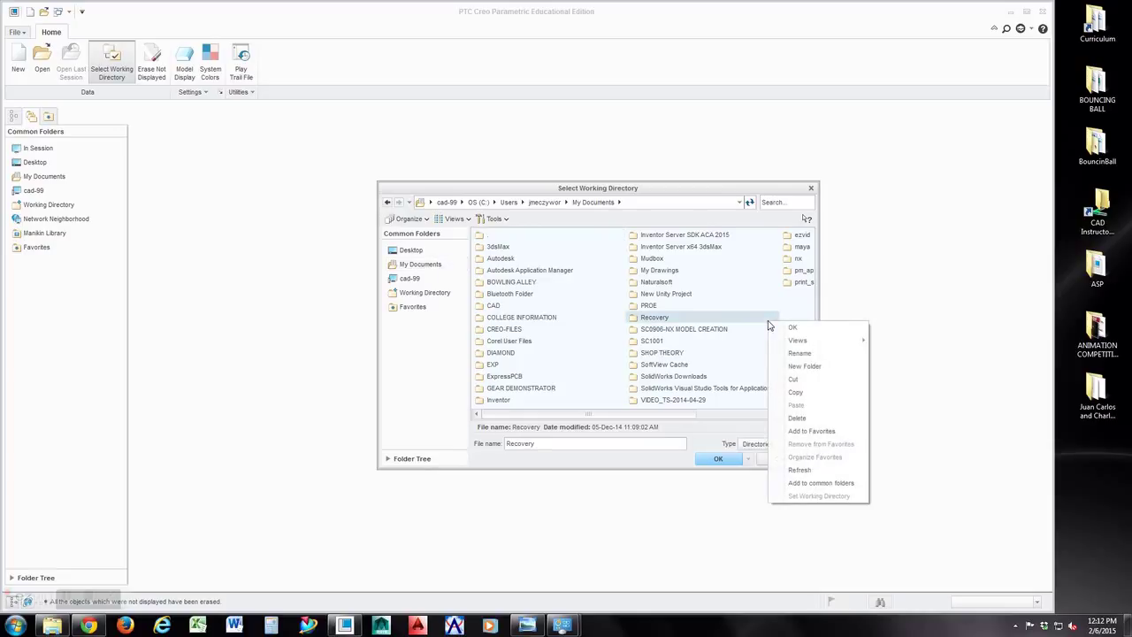
pyautogui.click(823, 369)
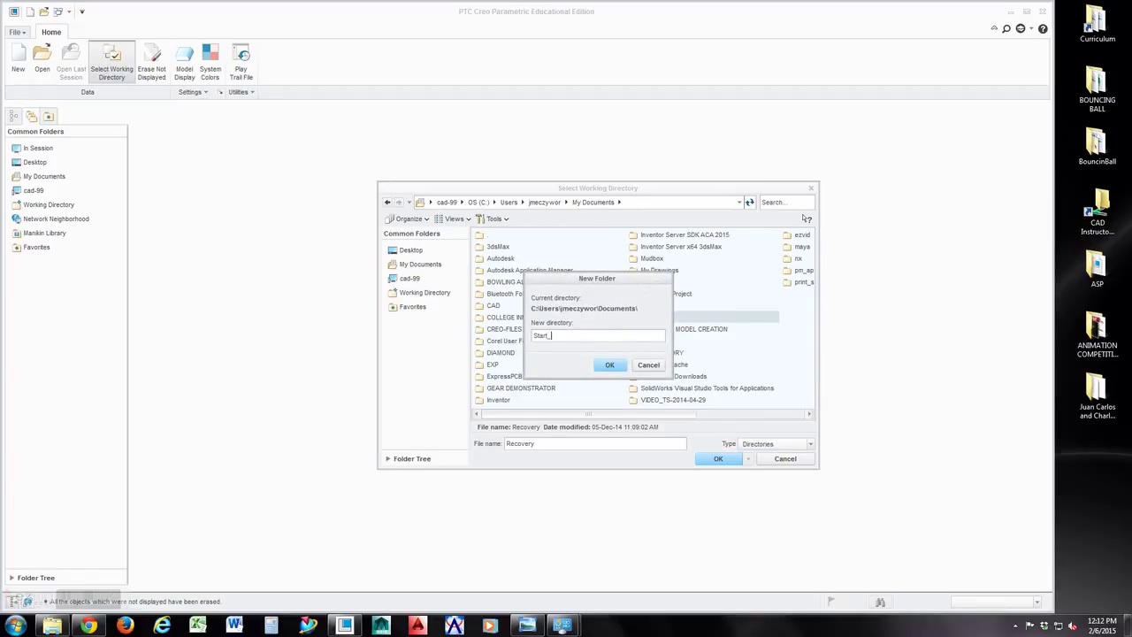
pyautogui.write('Start_Parts')
pyautogui.click(609, 365)
pyautogui.click(718, 458)
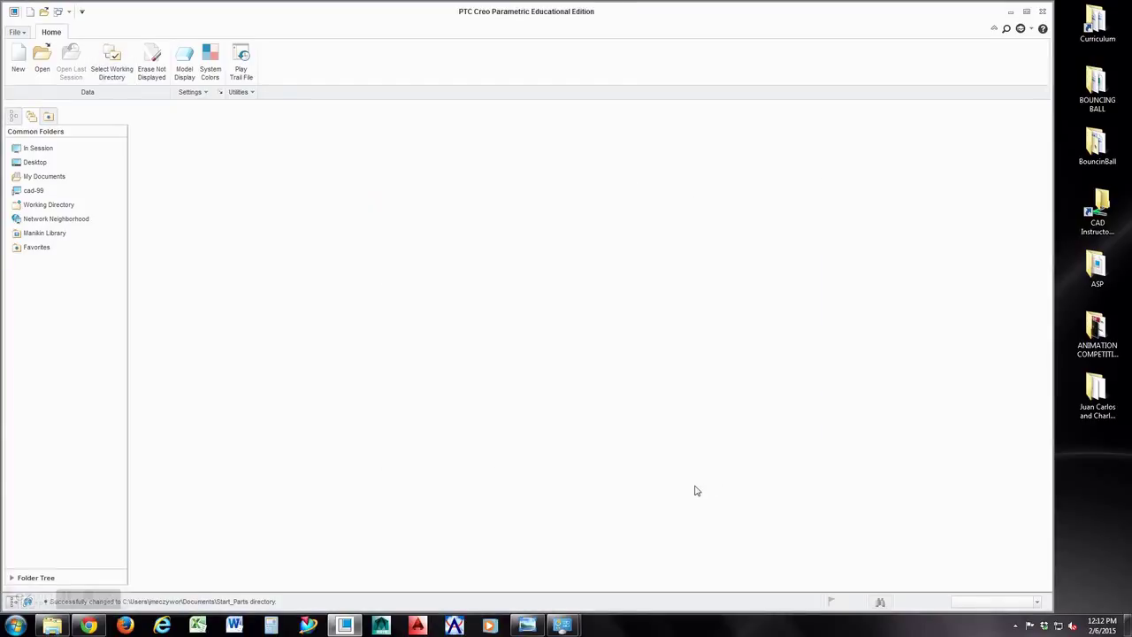
# Create a new solid part named start_part_inch using the default template
pyautogui.click(19, 71)
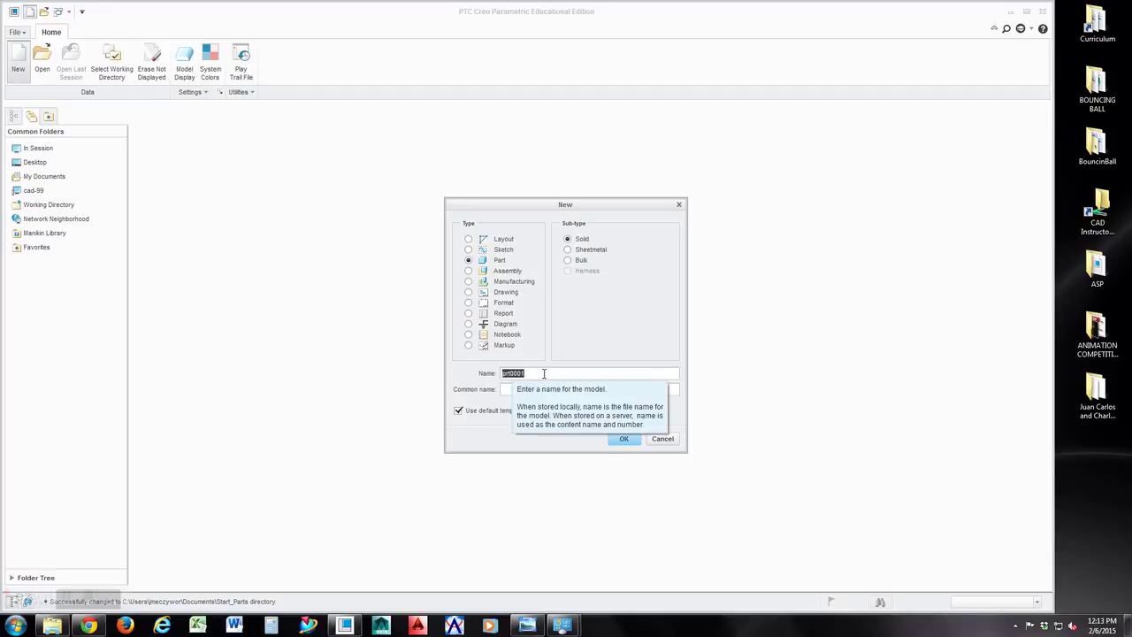
pyautogui.write('start_part_inch')
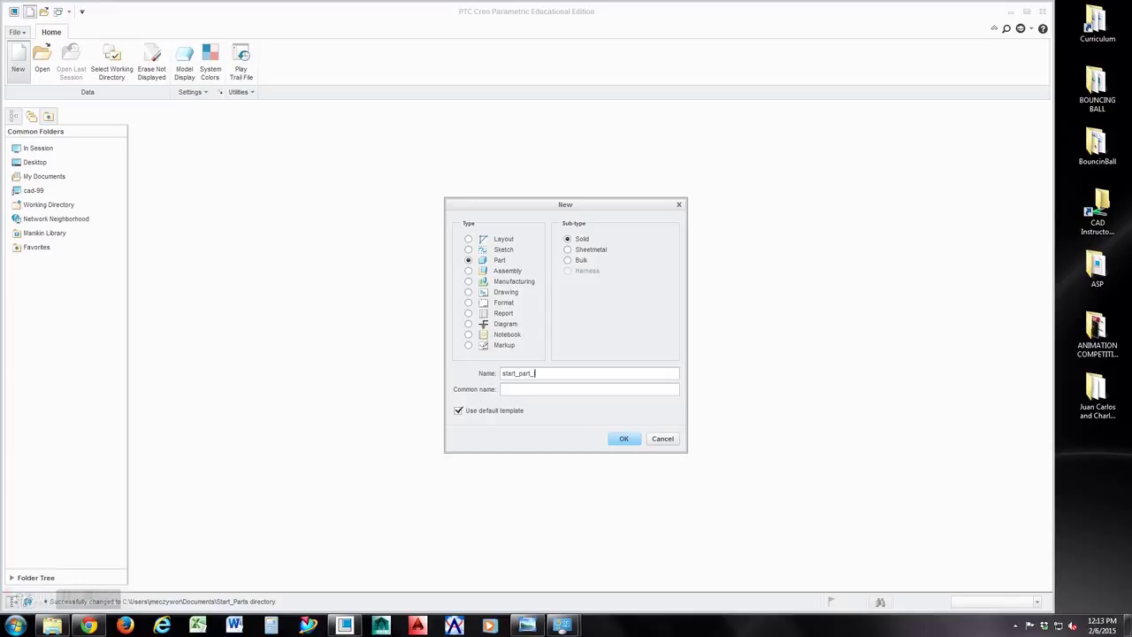
pyautogui.click(624, 440)
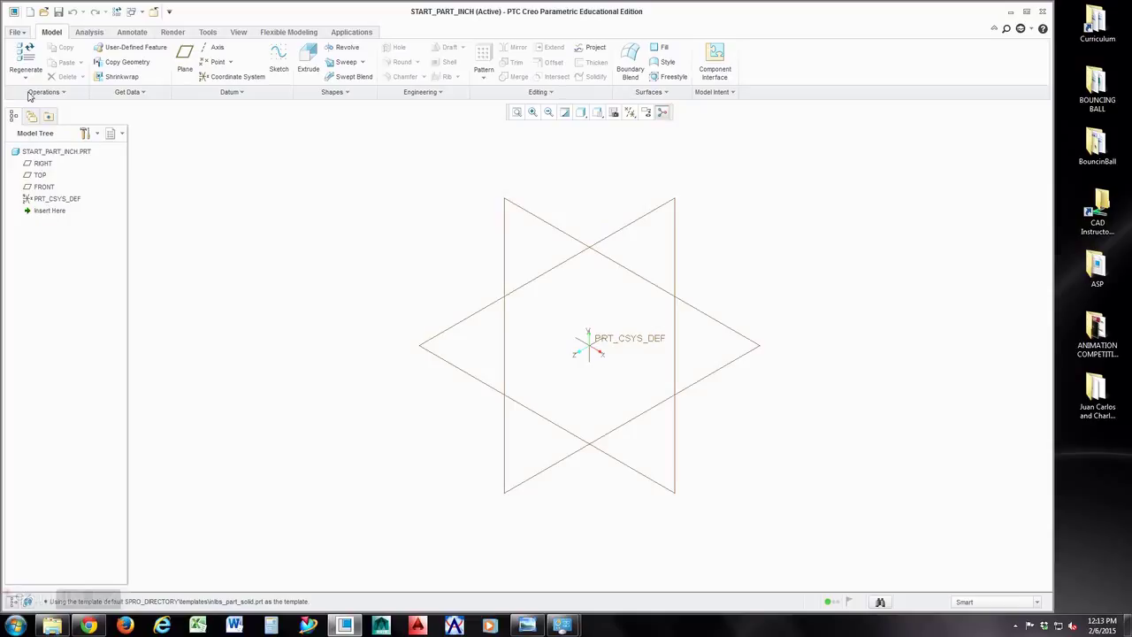
# Check the part's system of units in the model properties without changing it
pyautogui.click(15, 32)
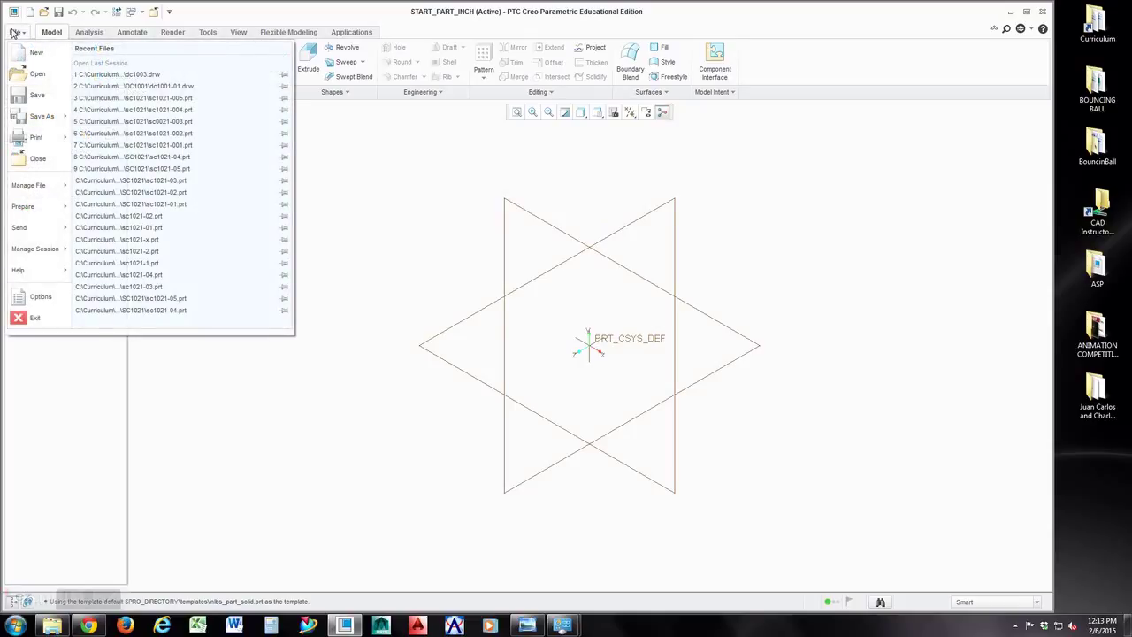
pyautogui.moveTo(50, 216)
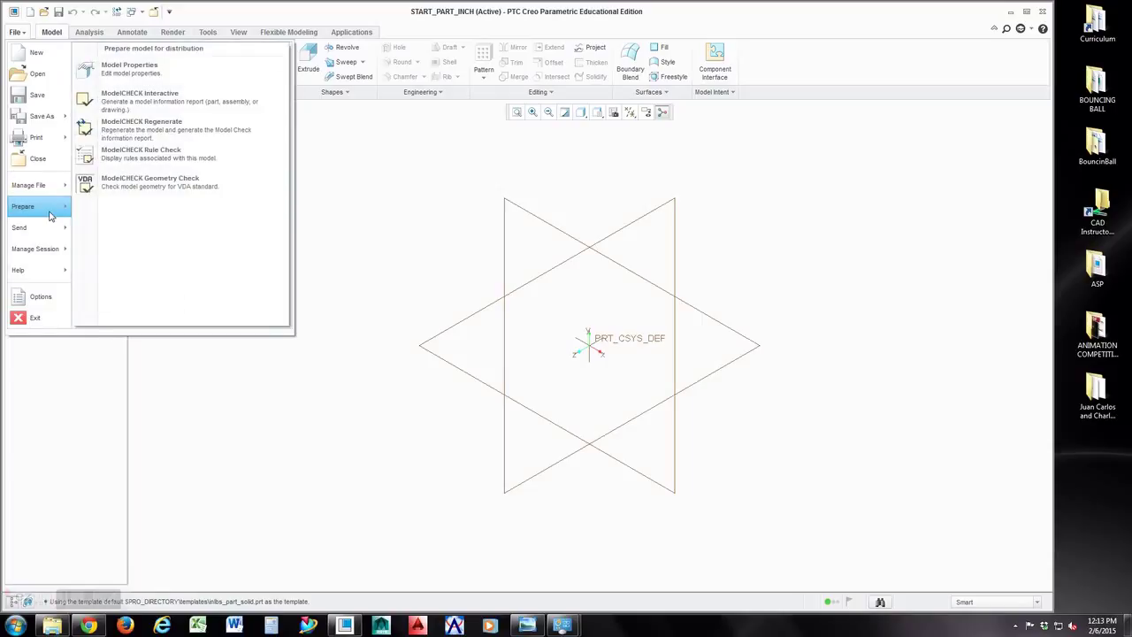
pyautogui.click(139, 76)
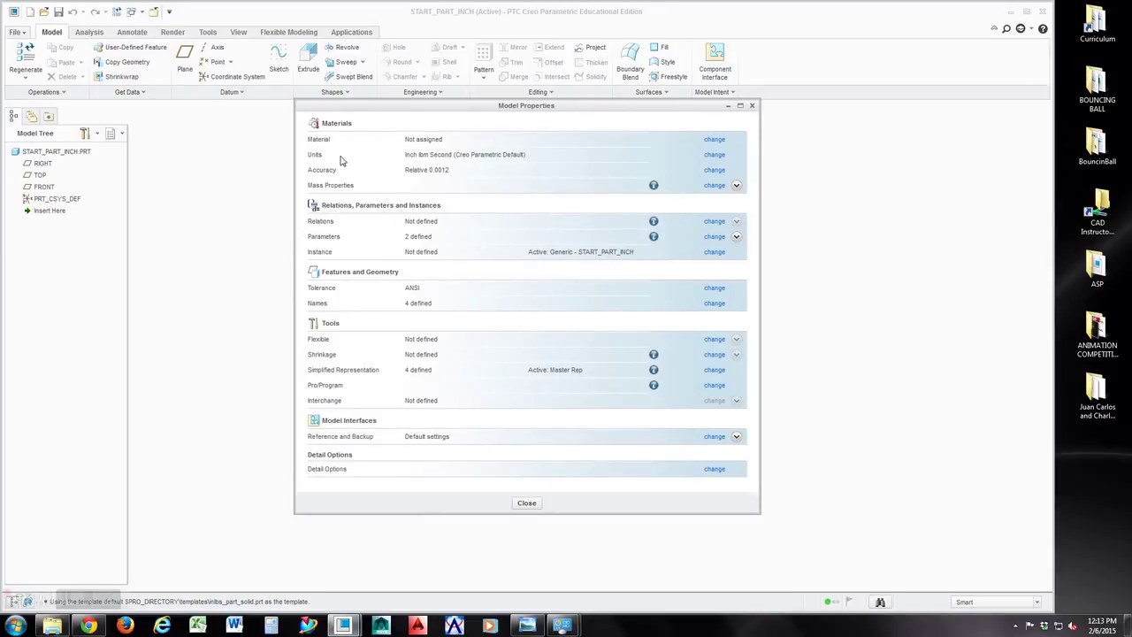
pyautogui.click(425, 157)
pyautogui.click(715, 156)
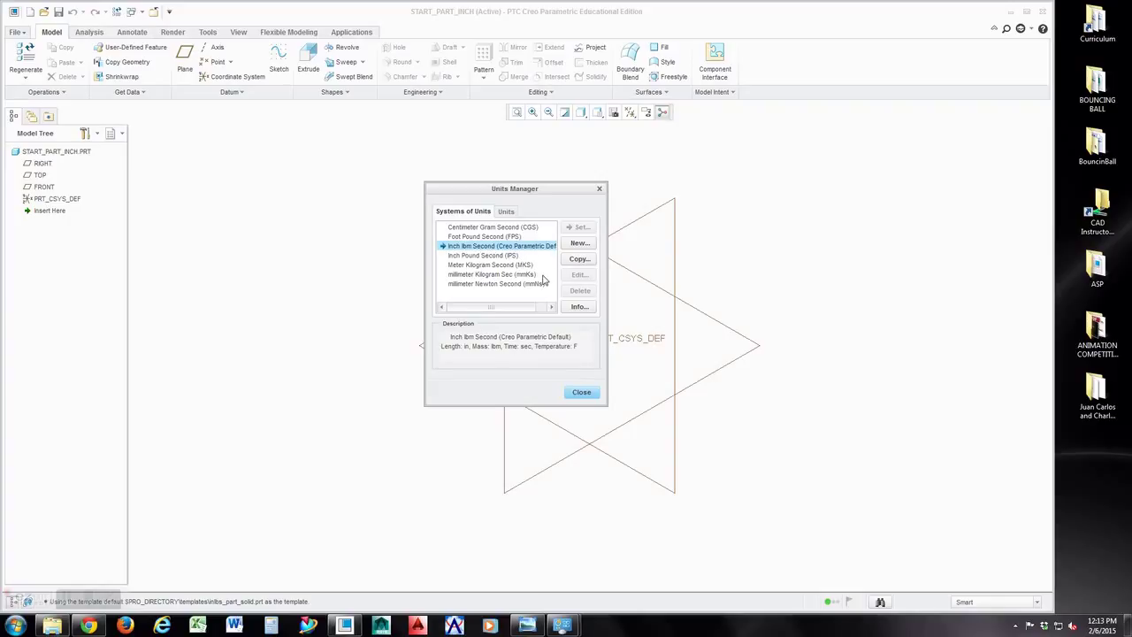
pyautogui.click(581, 392)
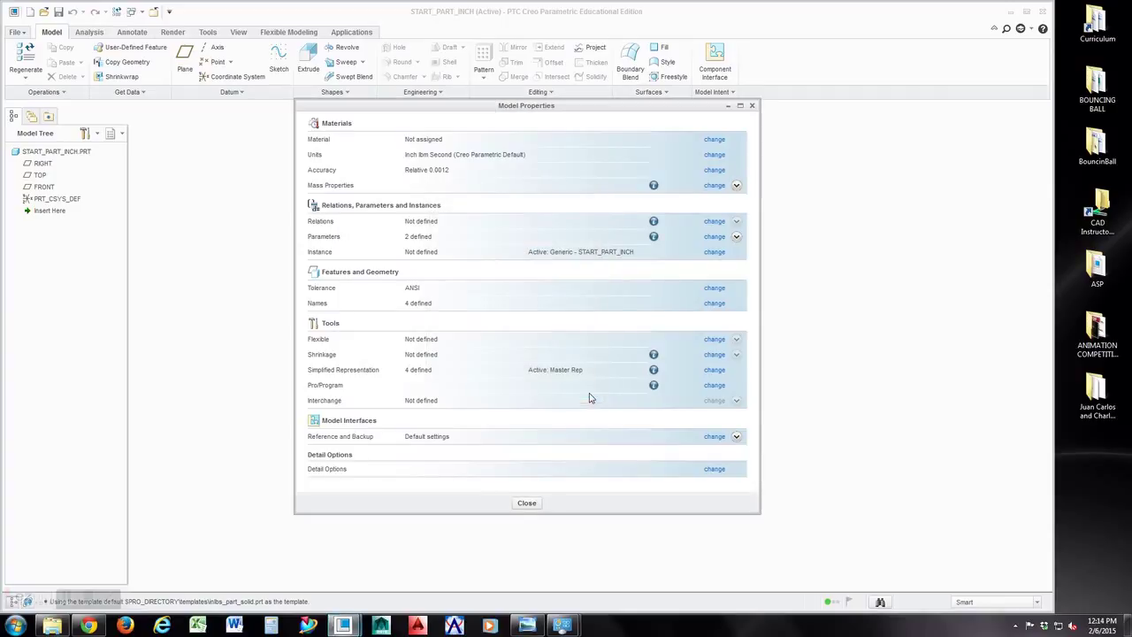
pyautogui.click(526, 504)
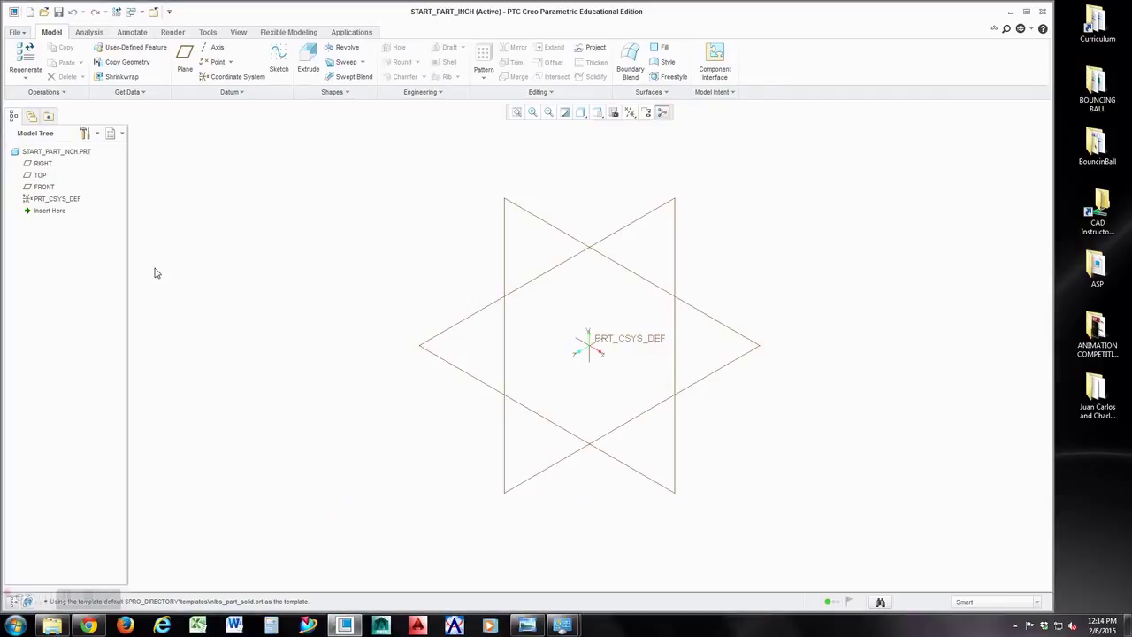
# Redefine the RIGHT datum plane with an adjusted outline 10 wide and 10 high
pyautogui.rightClick(41, 166)
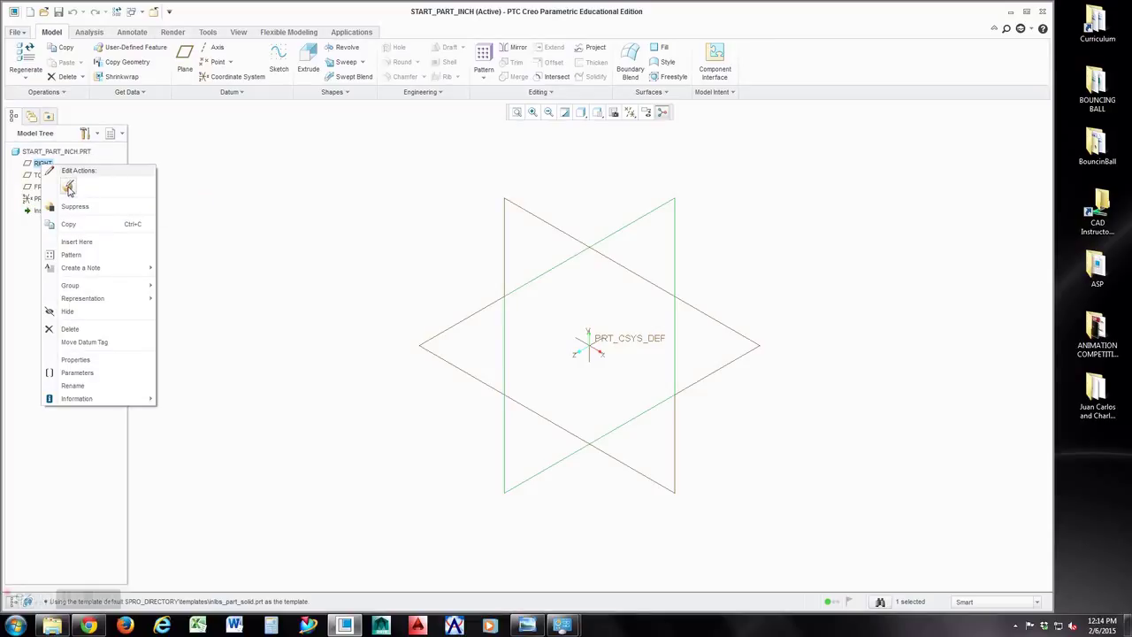
pyautogui.click(68, 188)
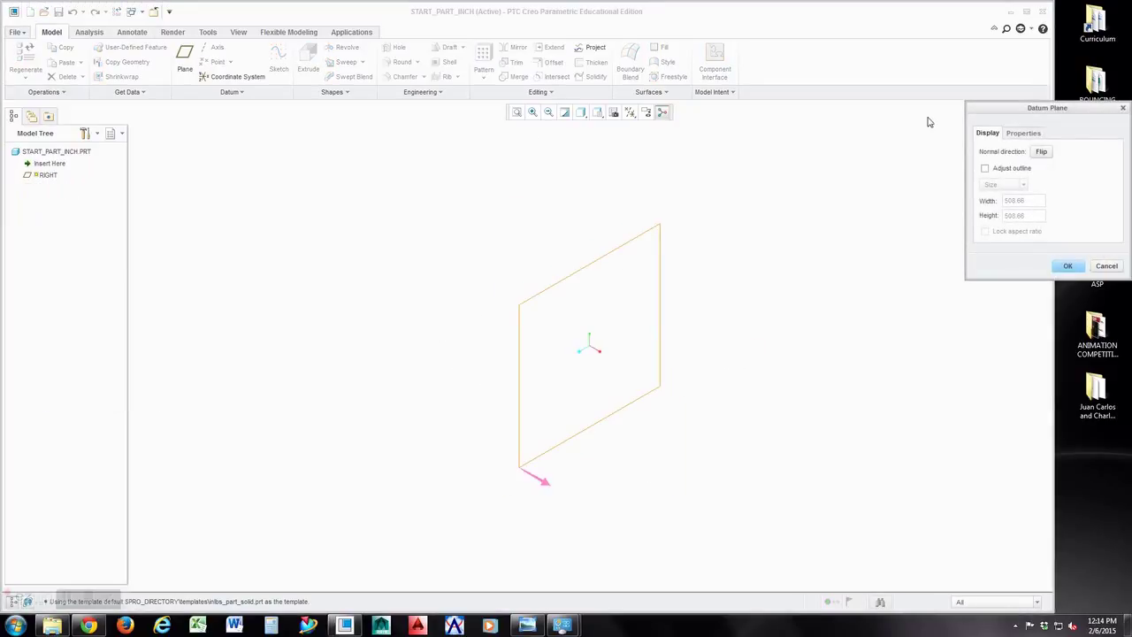
pyautogui.moveTo(1046, 111); pyautogui.dragTo(560, 192)
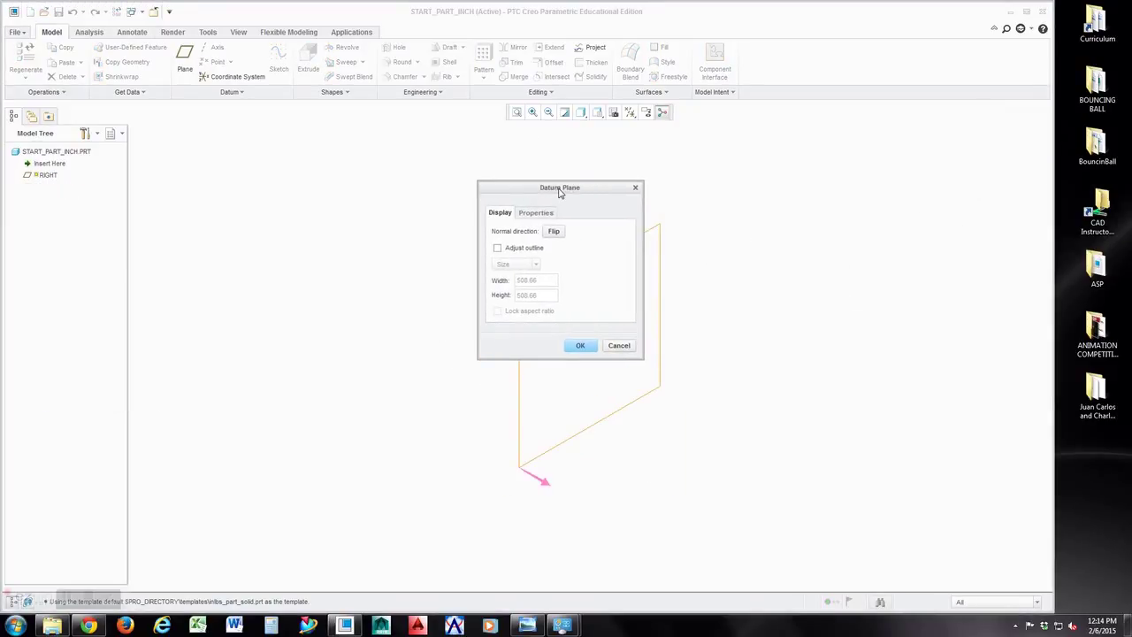
pyautogui.click(497, 248)
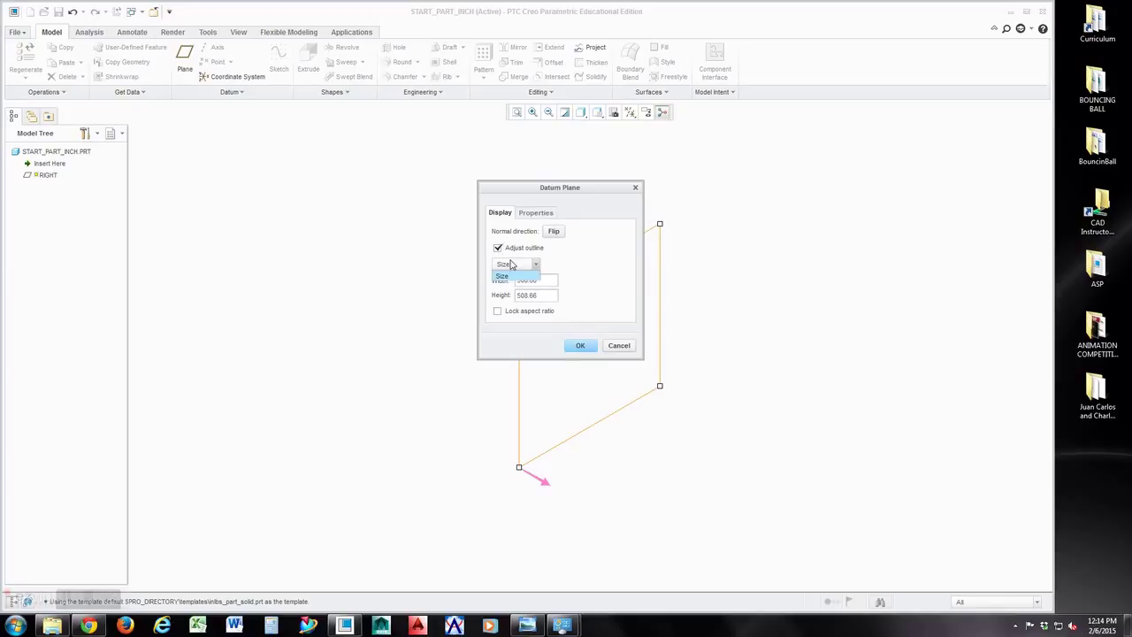
pyautogui.moveTo(547, 280); pyautogui.dragTo(484, 279)
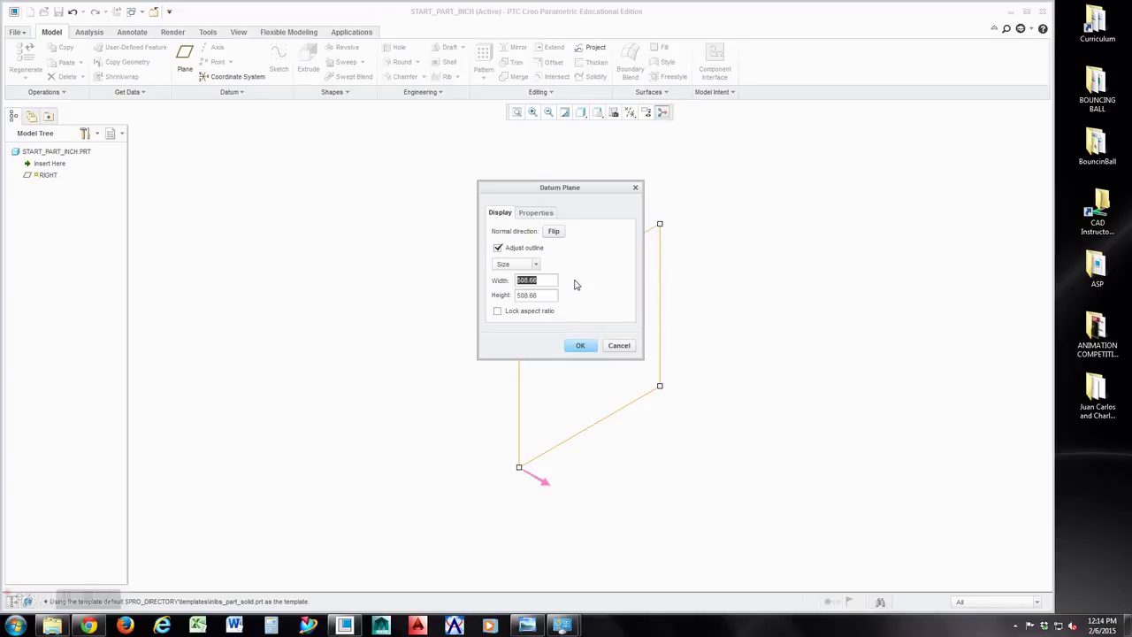
pyautogui.write('10')
pyautogui.press('Tab')
pyautogui.write('10')
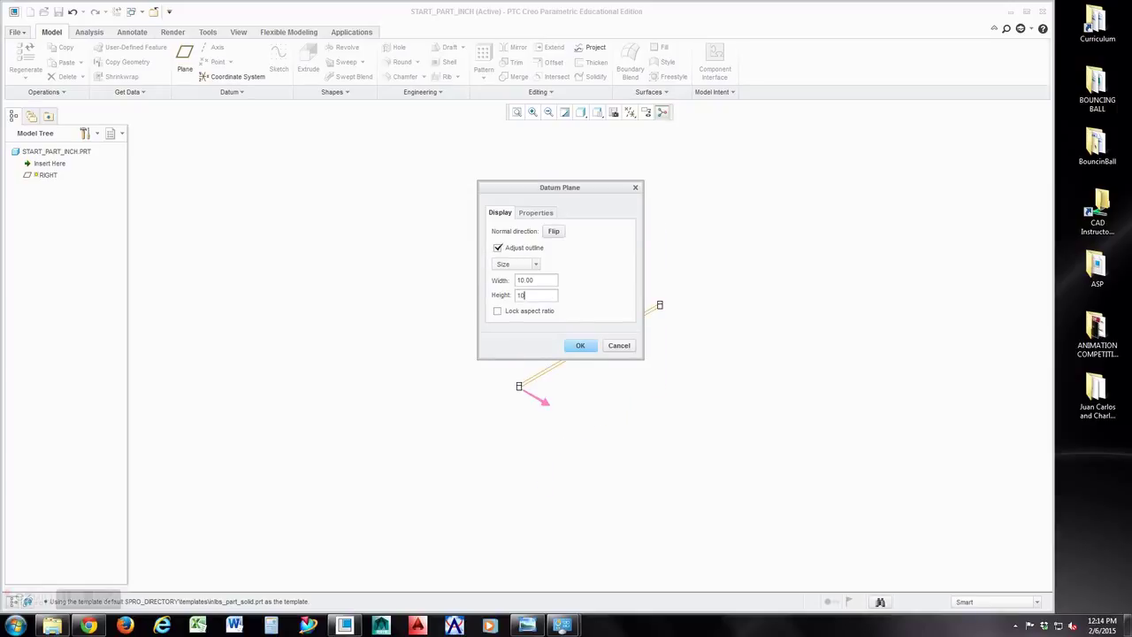
pyautogui.click(581, 346)
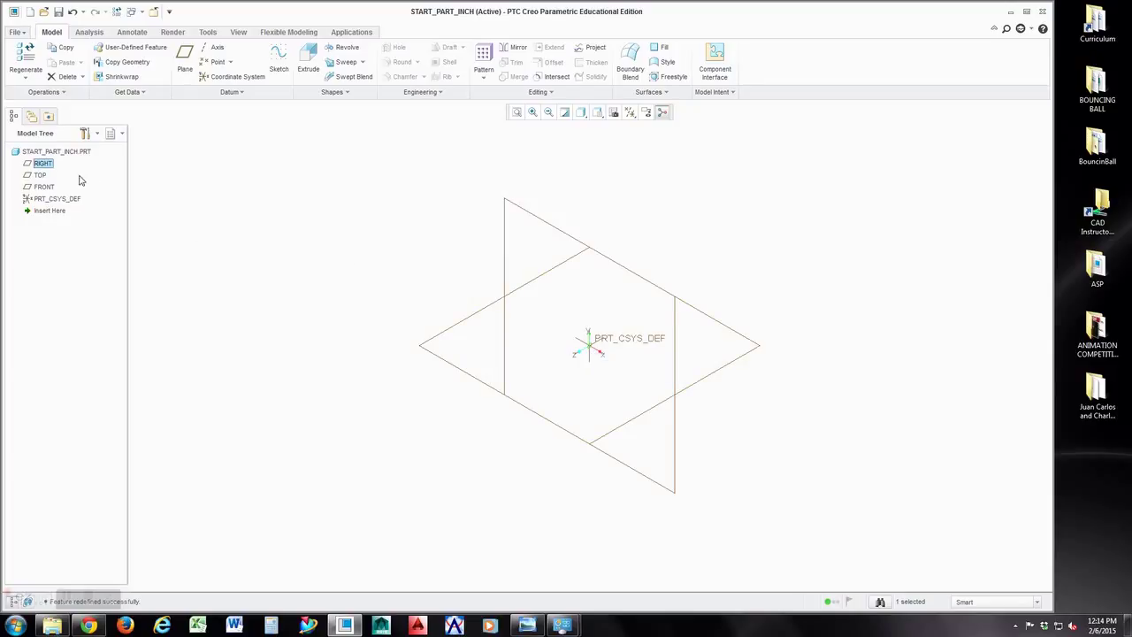
# Redefine the TOP datum plane with an adjusted outline of 10 by 10 and a locked aspect ratio
pyautogui.rightClick(40, 175)
pyautogui.click(65, 194)
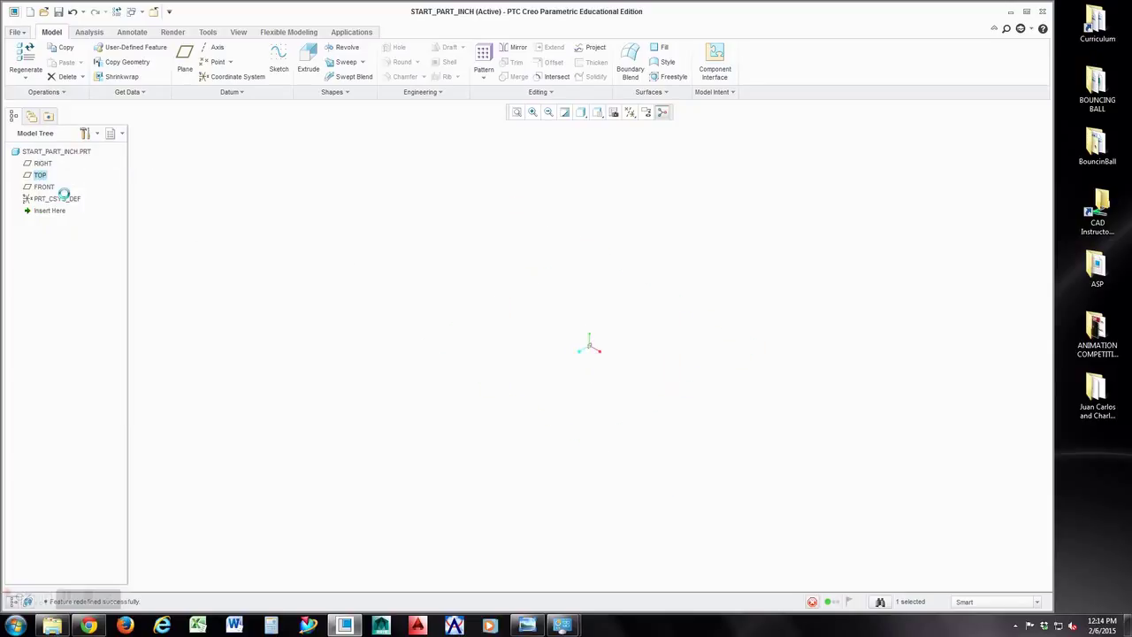
pyautogui.moveTo(1059, 115); pyautogui.dragTo(623, 169)
pyautogui.click(593, 189)
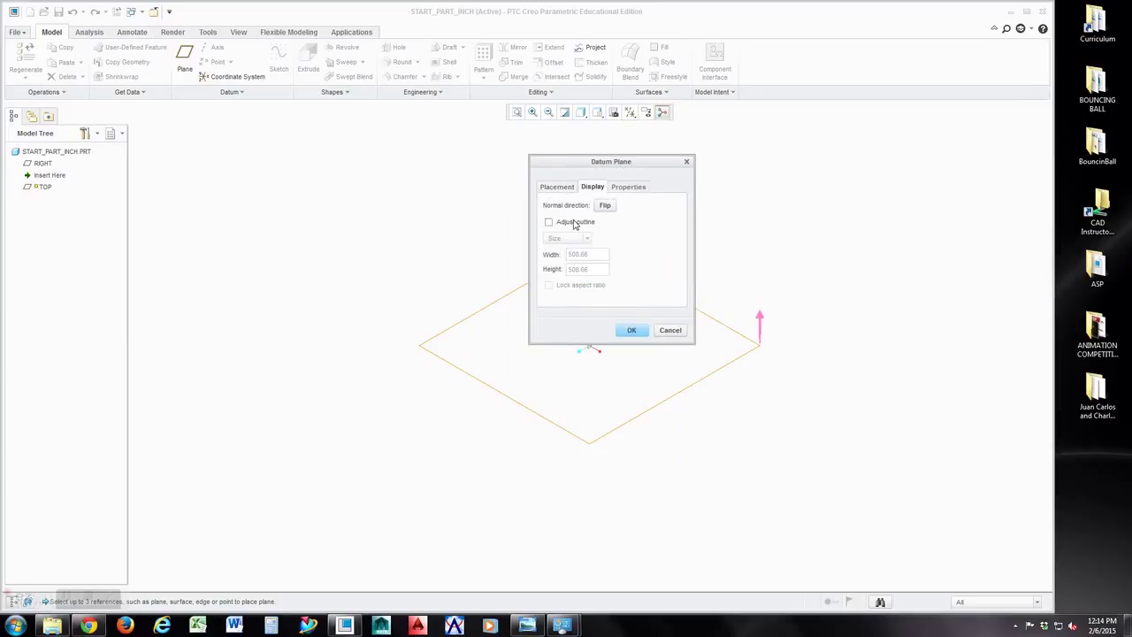
pyautogui.click(568, 221)
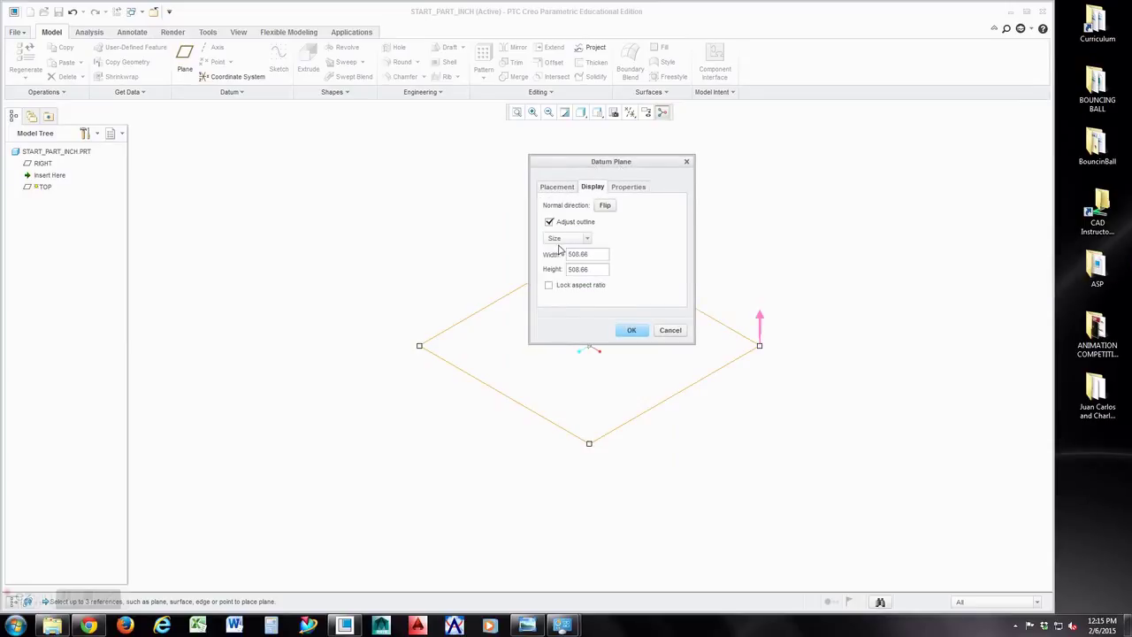
pyautogui.click(549, 286)
pyautogui.moveTo(589, 255); pyautogui.dragTo(554, 251)
pyautogui.write('10')
pyautogui.press('Return')
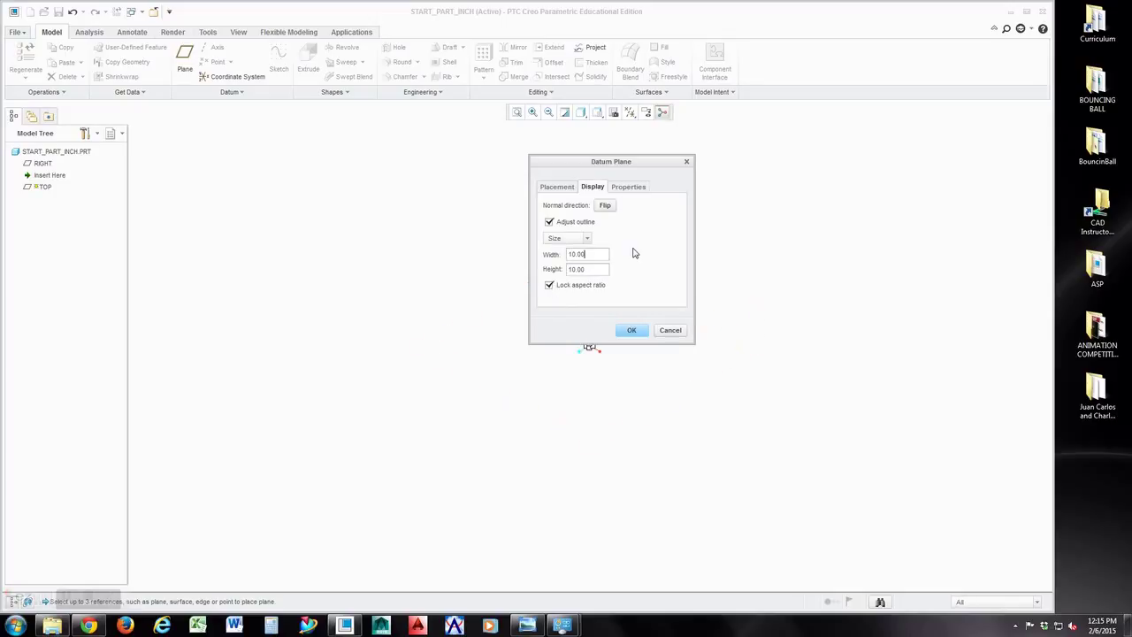
pyautogui.click(632, 331)
# Redefine the FRONT datum plane with an adjusted outline 10 wide and 10 high
pyautogui.rightClick(37, 187)
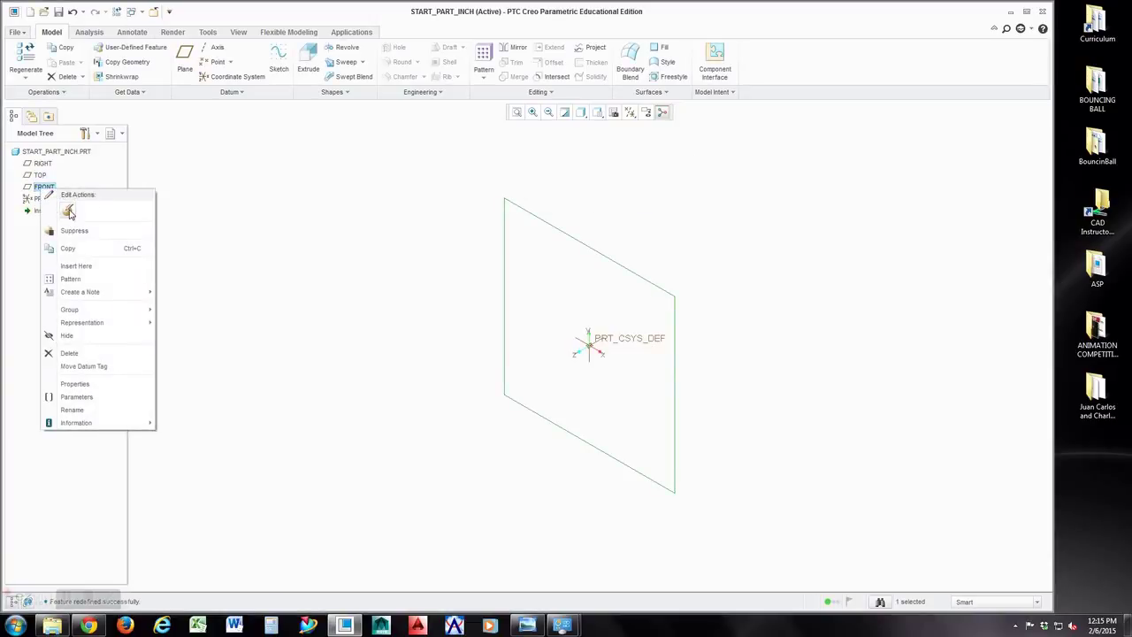
pyautogui.click(69, 214)
pyautogui.moveTo(1064, 113); pyautogui.dragTo(504, 226)
pyautogui.click(469, 247)
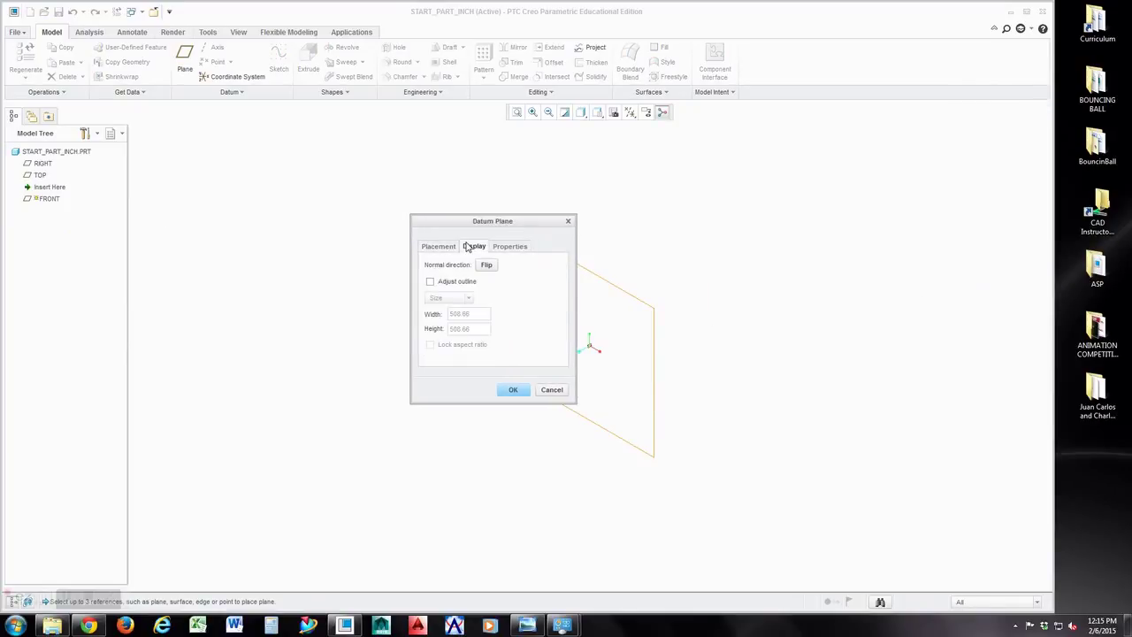
pyautogui.click(431, 281)
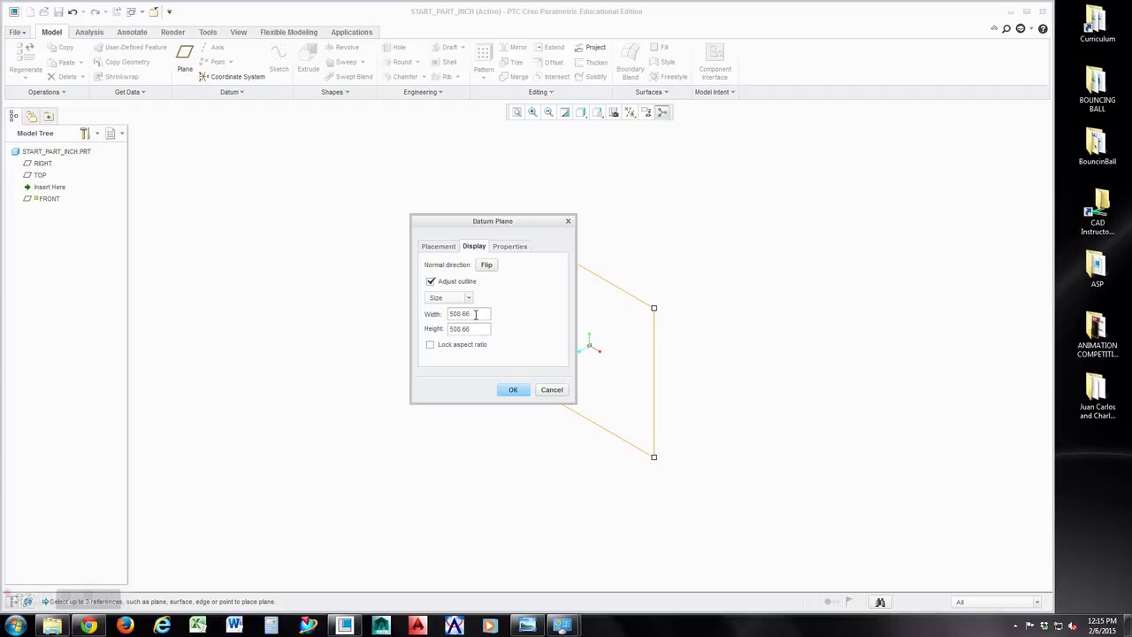
pyautogui.doubleClick(475, 314)
pyautogui.write('10')
pyautogui.press('Return')
pyautogui.doubleClick(469, 330)
pyautogui.write('10')
pyautogui.click(501, 392)
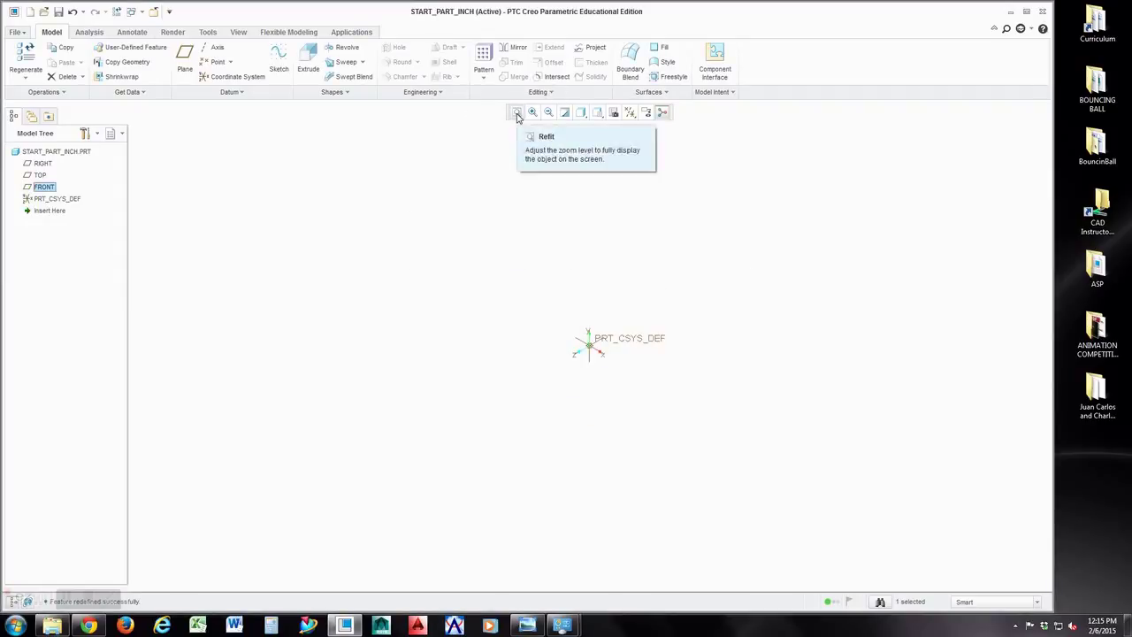
pyautogui.click(518, 114)
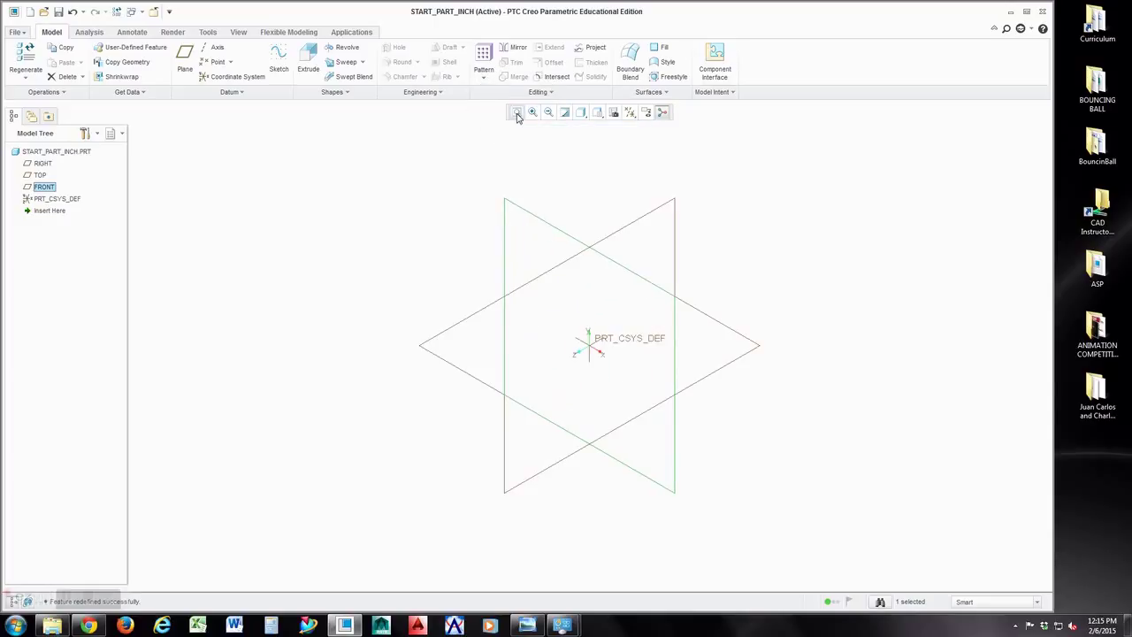
pyautogui.click(856, 259)
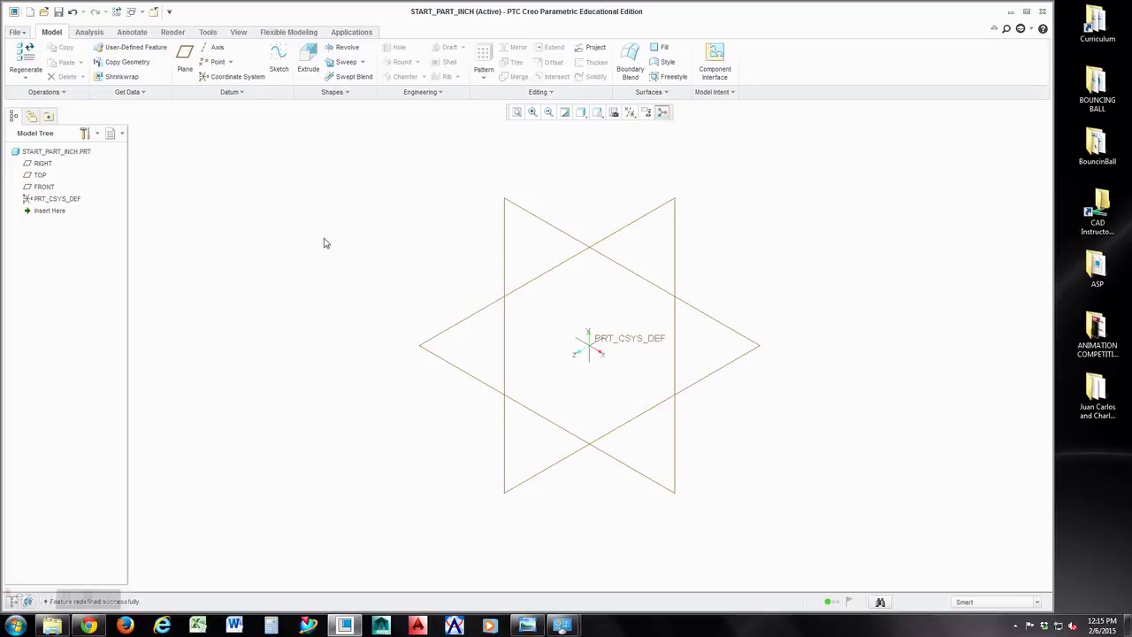
# Start an Extrude feature with an internal sketch on the FRONT datum plane, using the default orientation
pyautogui.click(309, 68)
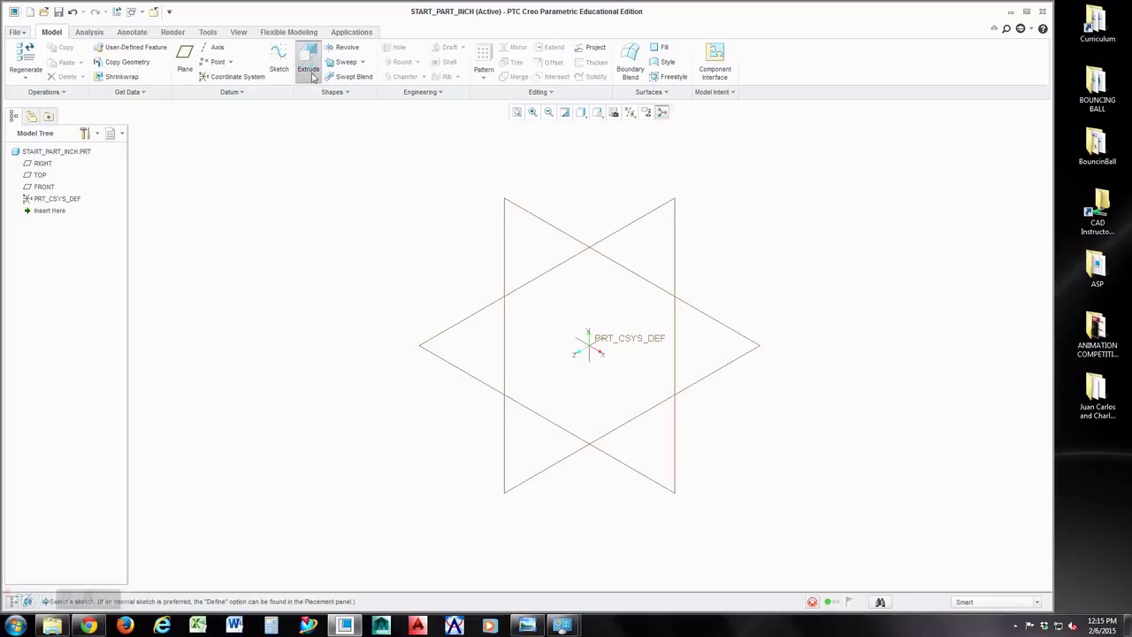
pyautogui.rightClick(332, 305)
pyautogui.click(371, 308)
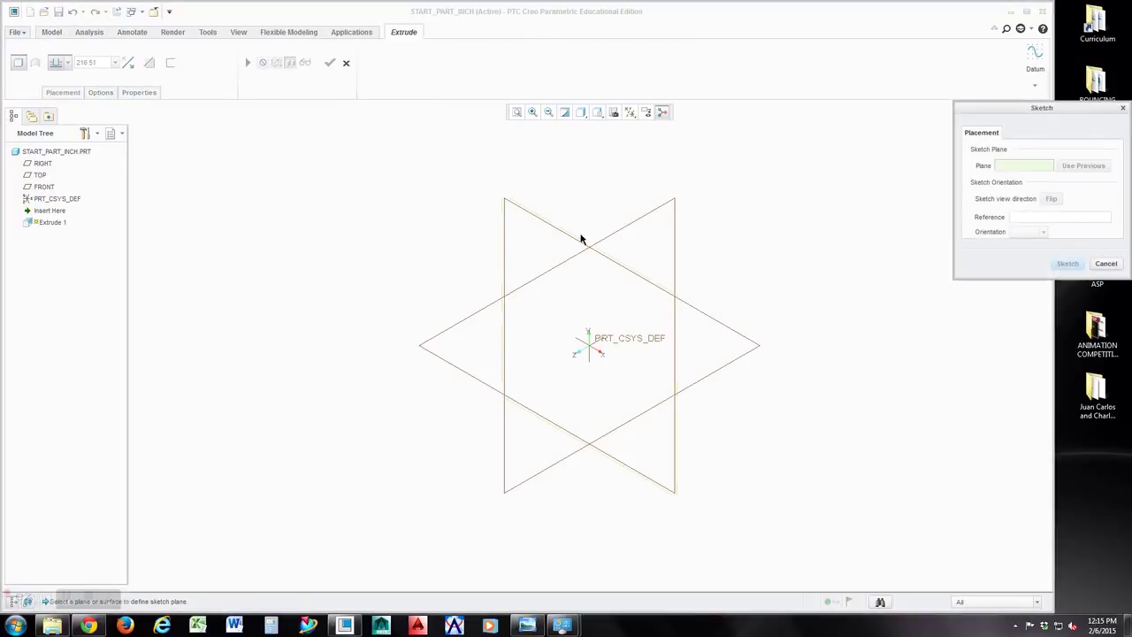
pyautogui.click(571, 241)
pyautogui.middleClick(756, 230)
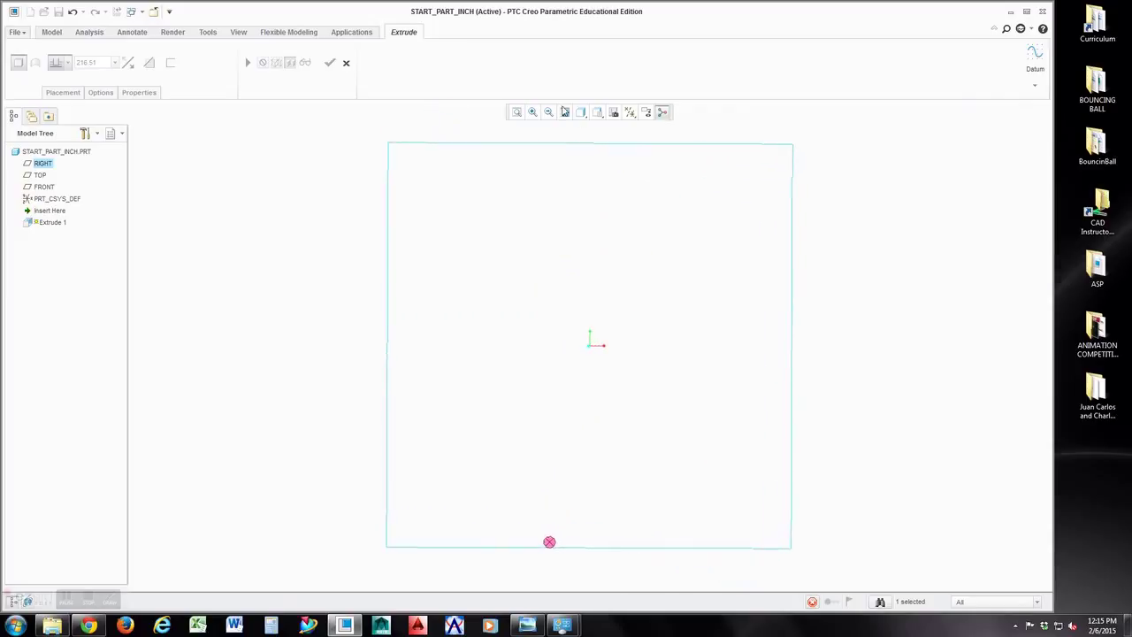
# Sketch a corner rectangle from the origin into the upper-right quadrant, about 3.93 wide and 3.61 high
pyautogui.click(285, 62)
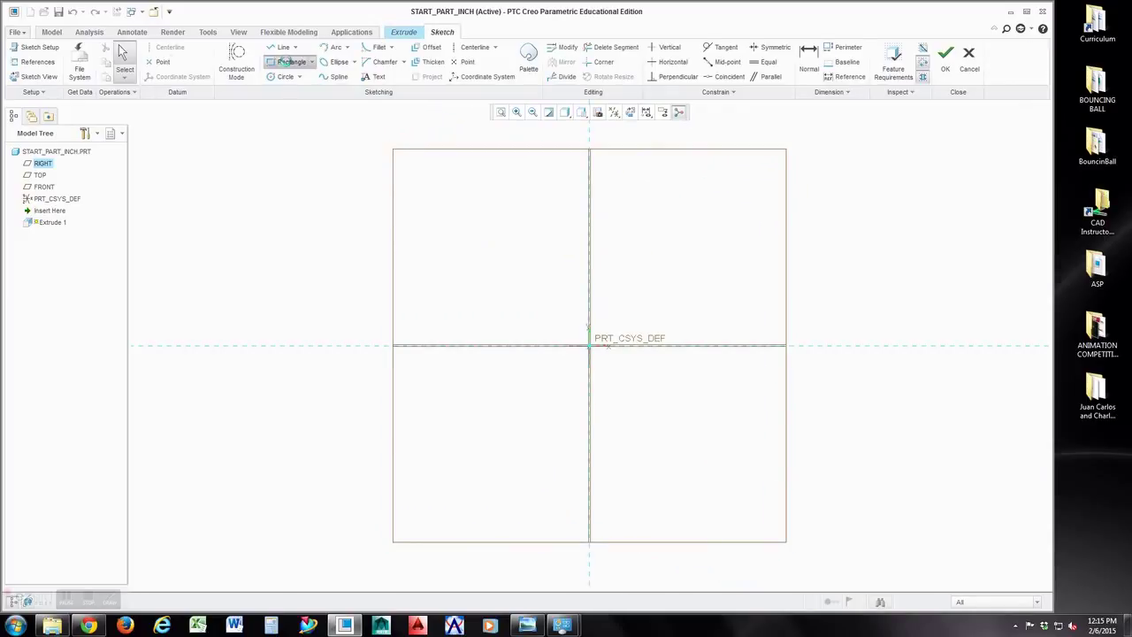
pyautogui.click(589, 345)
pyautogui.click(743, 206)
pyautogui.middleClick(847, 200)
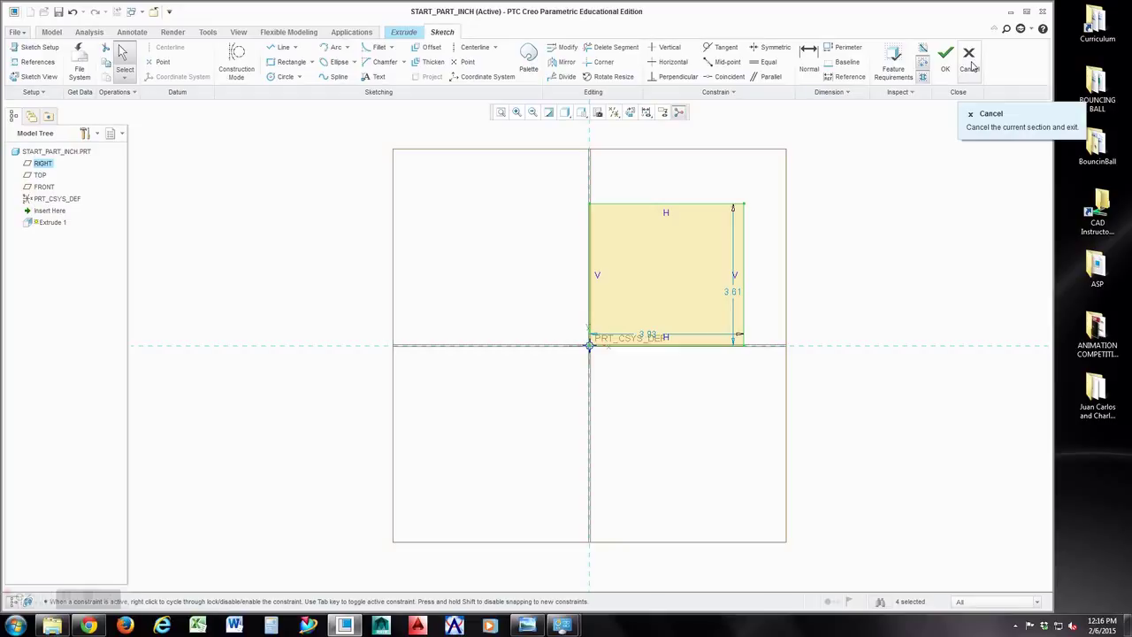
# Discard the trial rectangle sketch and its Extrude feature, and return the model to the default 3D orientation
pyautogui.click(970, 63)
pyautogui.click(602, 332)
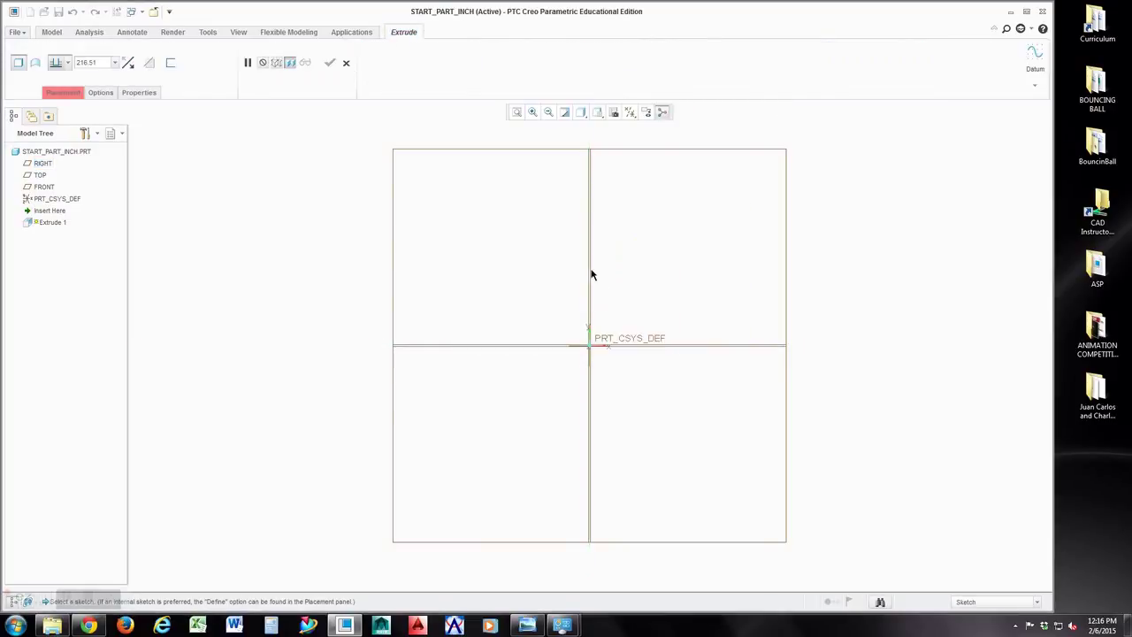
pyautogui.click(598, 112)
pyautogui.click(619, 134)
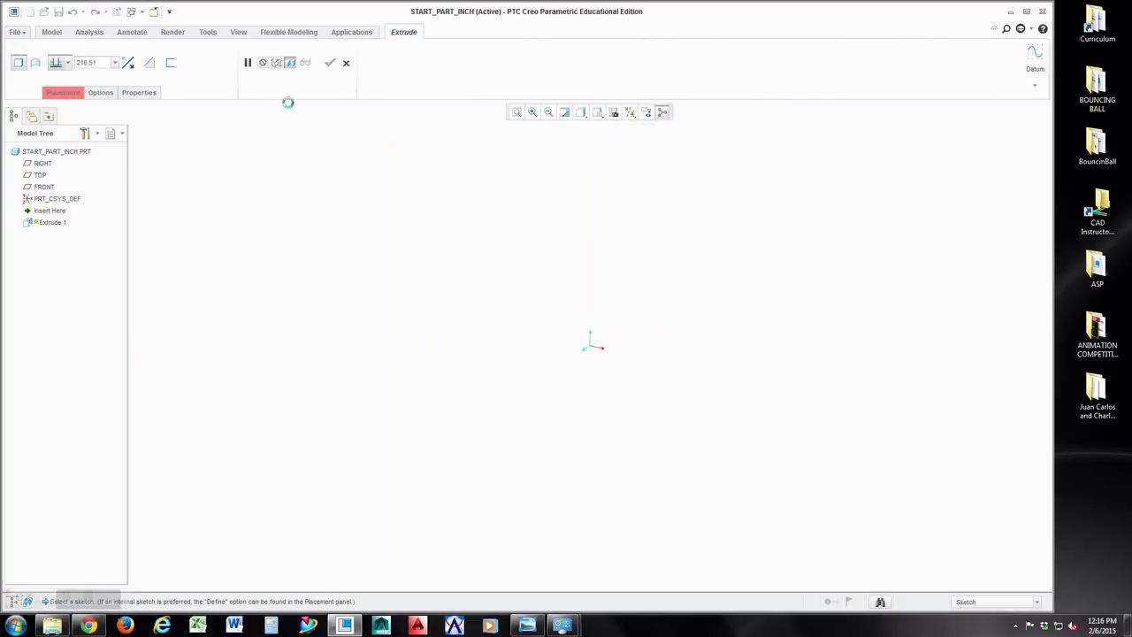
pyautogui.click(346, 62)
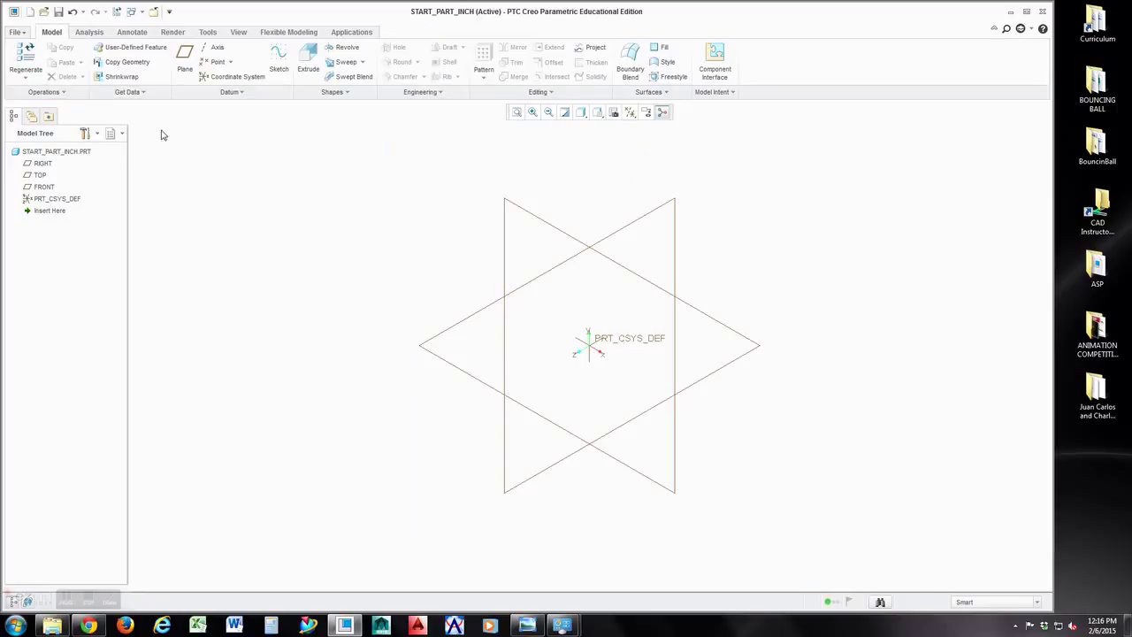
# Save the START_PART_INCH part in the Start_Parts folder
pyautogui.click(59, 13)
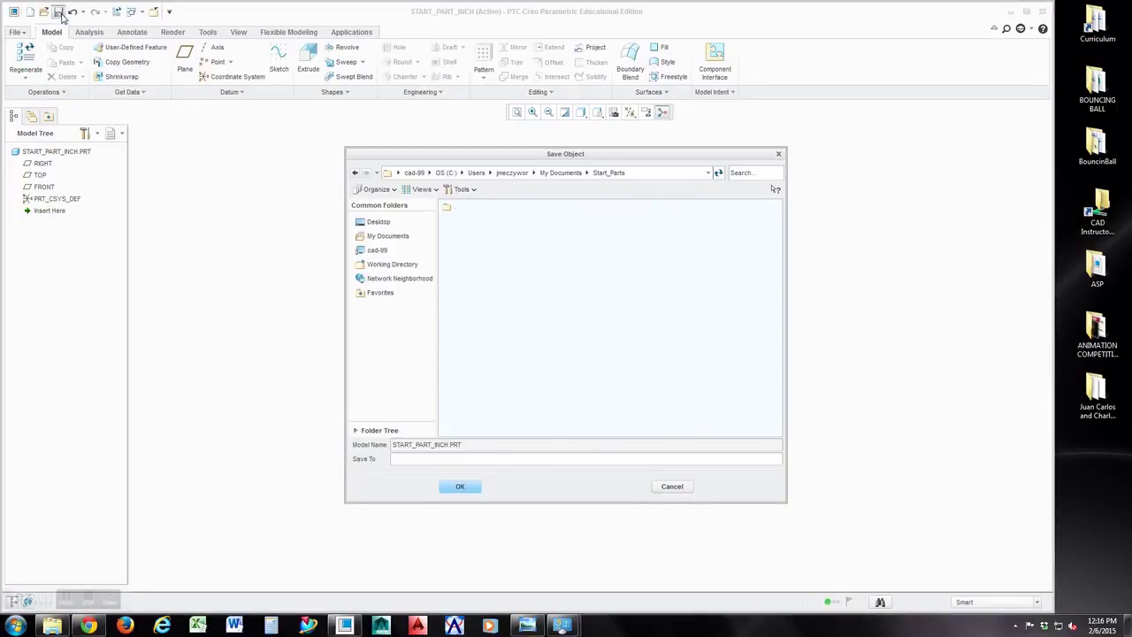
pyautogui.click(459, 488)
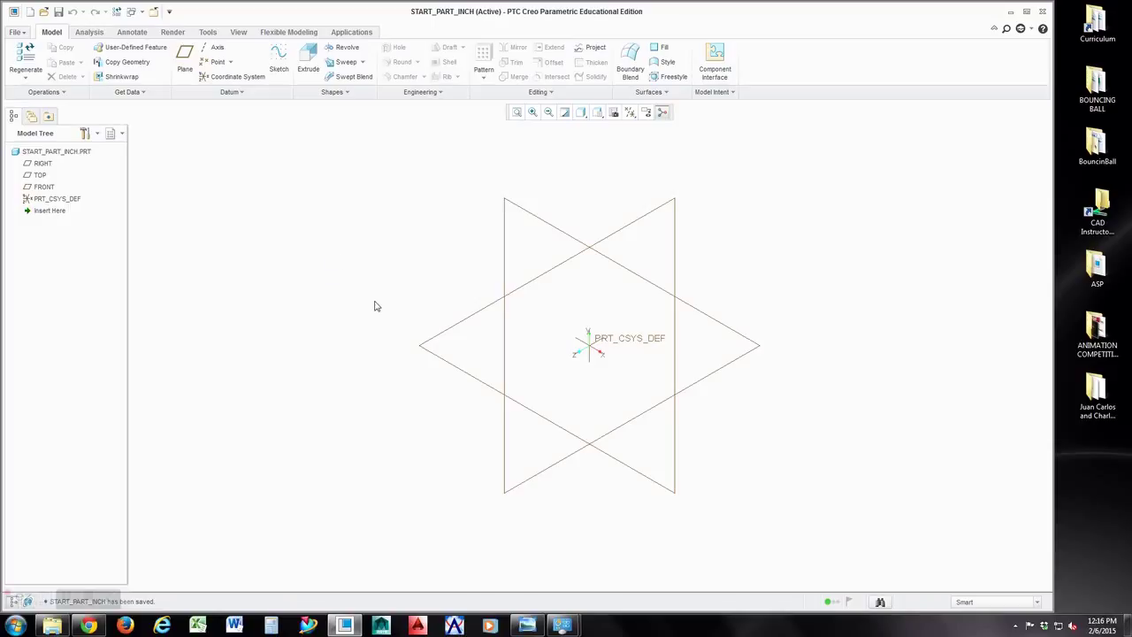
# Create a new solid part named START_PART_MM using the default template
pyautogui.click(31, 14)
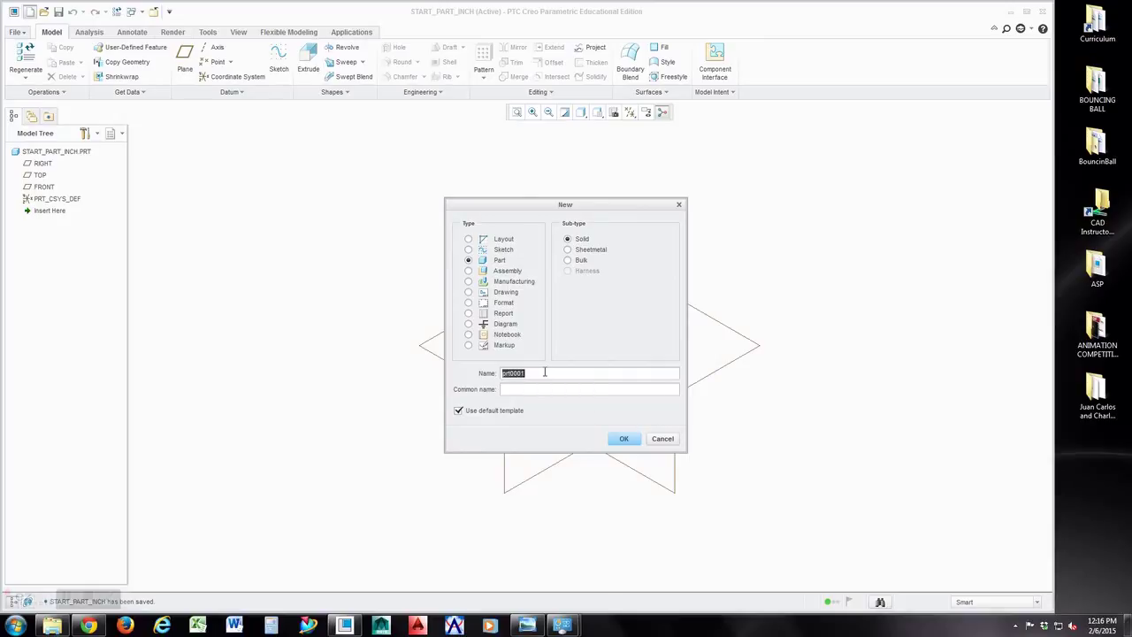
pyautogui.write('sp')
pyautogui.click(624, 441)
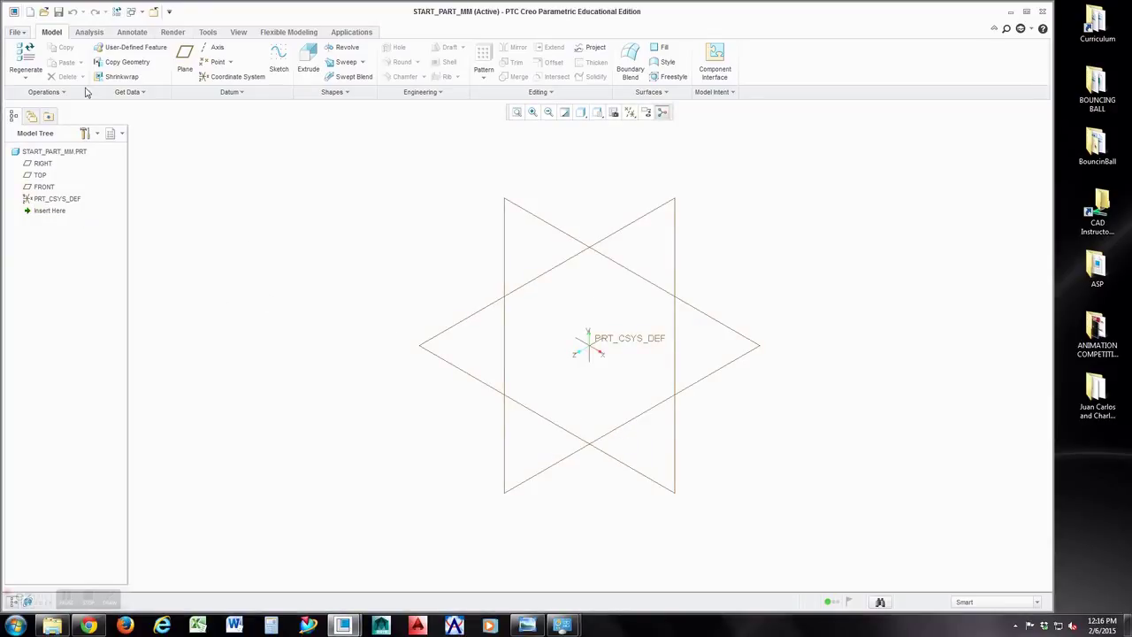
# Set the part's unit system to millimeter Kilogram Sec (mmKs) in the model properties, converting the existing dimensions
pyautogui.click(15, 33)
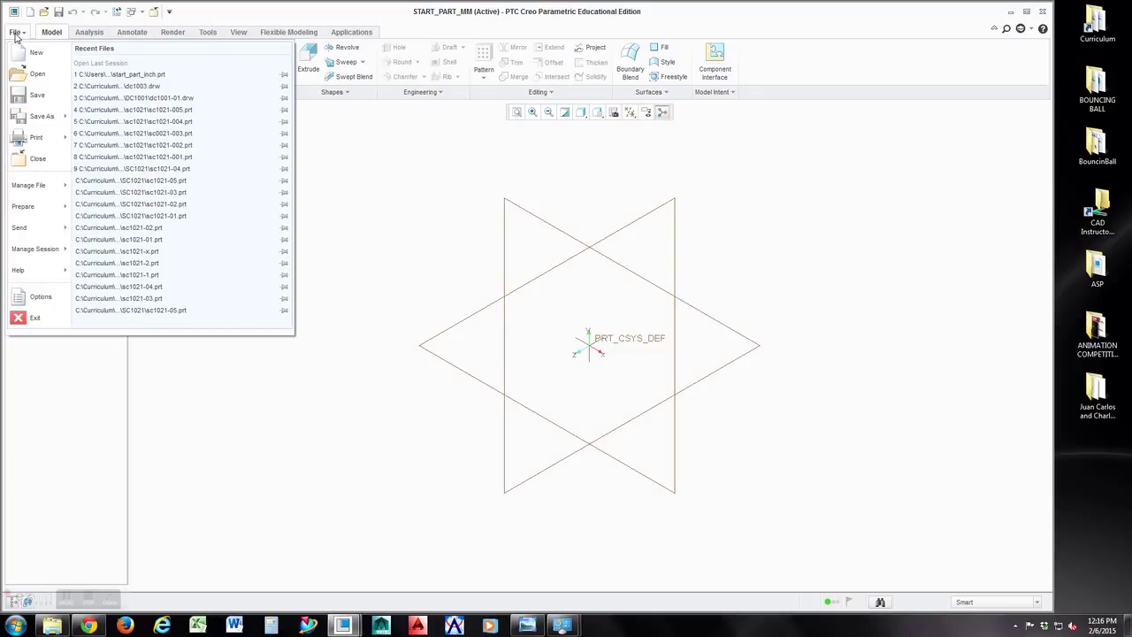
pyautogui.moveTo(46, 214)
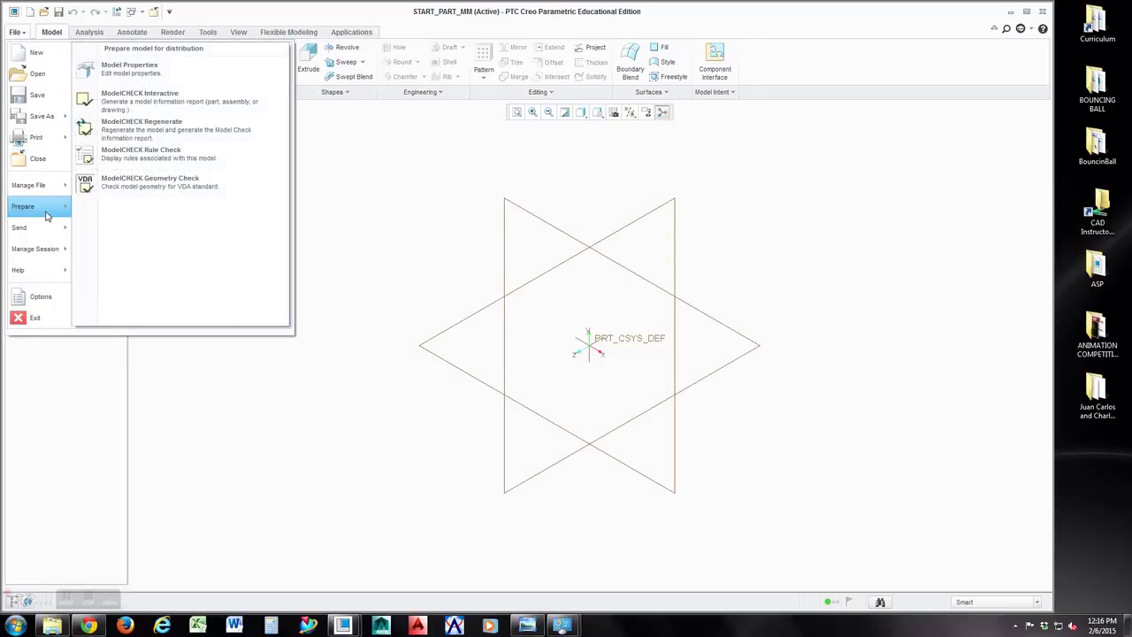
pyautogui.click(135, 77)
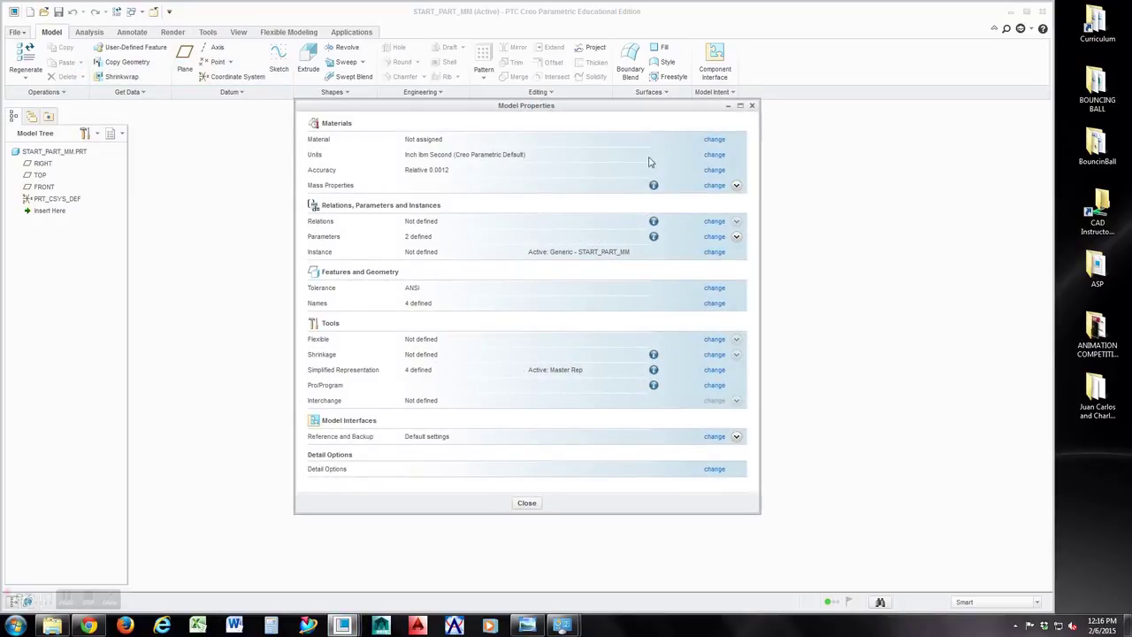
pyautogui.click(715, 155)
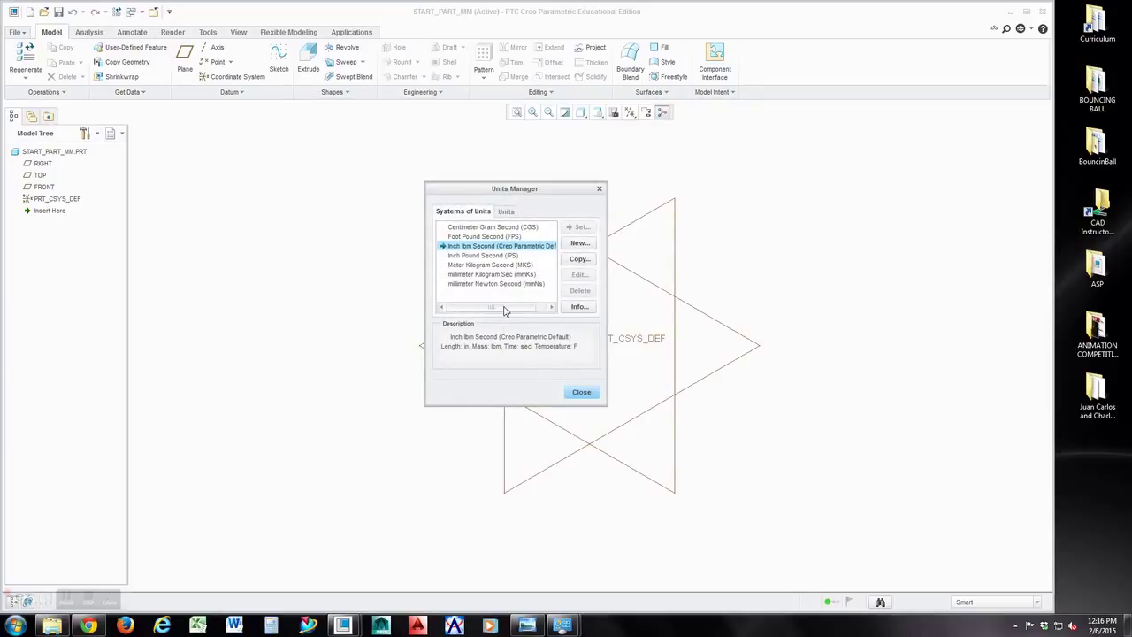
pyautogui.click(492, 275)
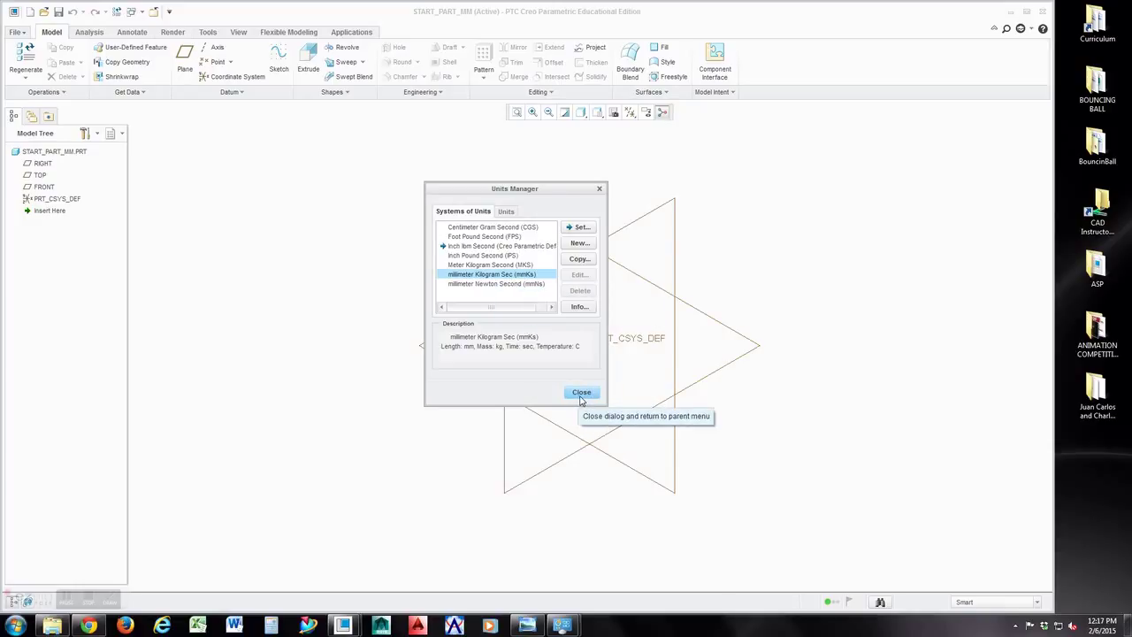
pyautogui.click(580, 396)
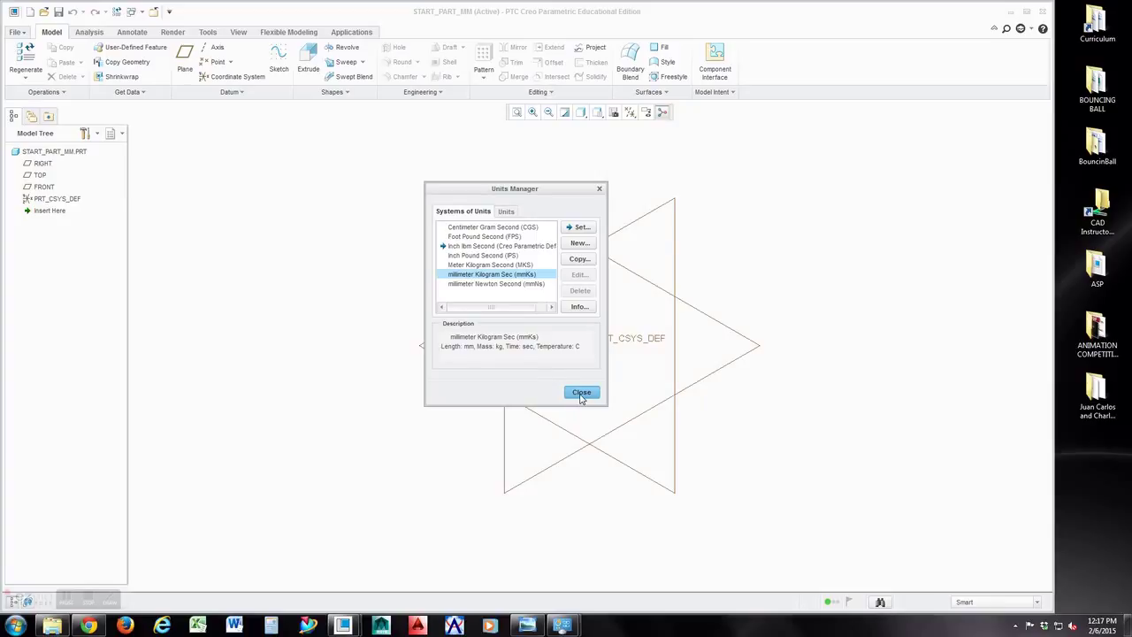
pyautogui.click(575, 227)
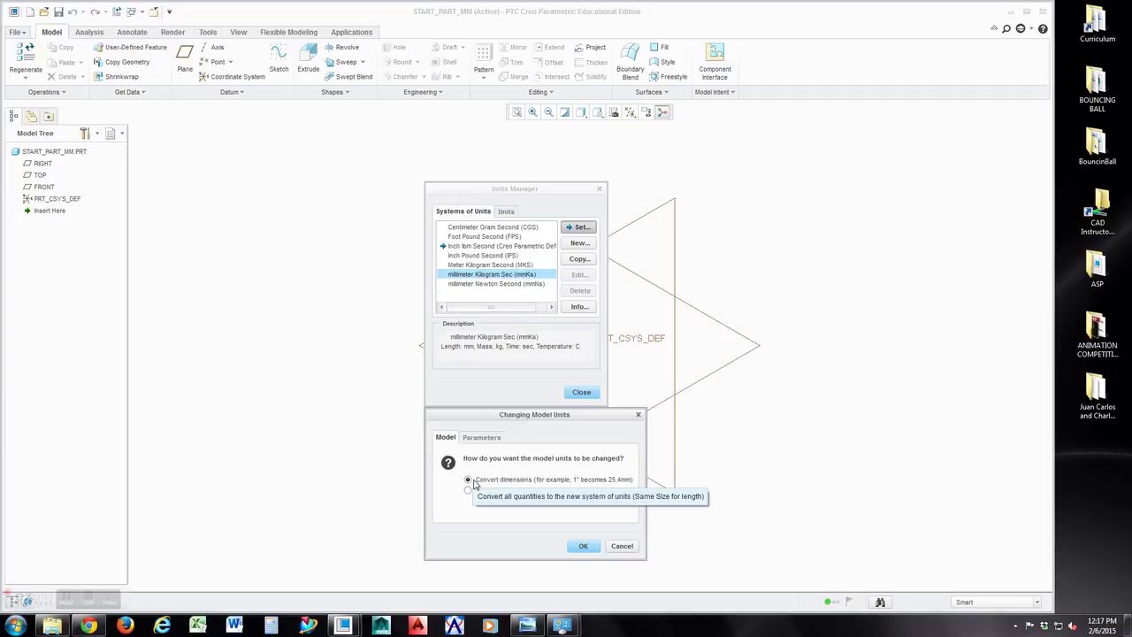
pyautogui.click(583, 547)
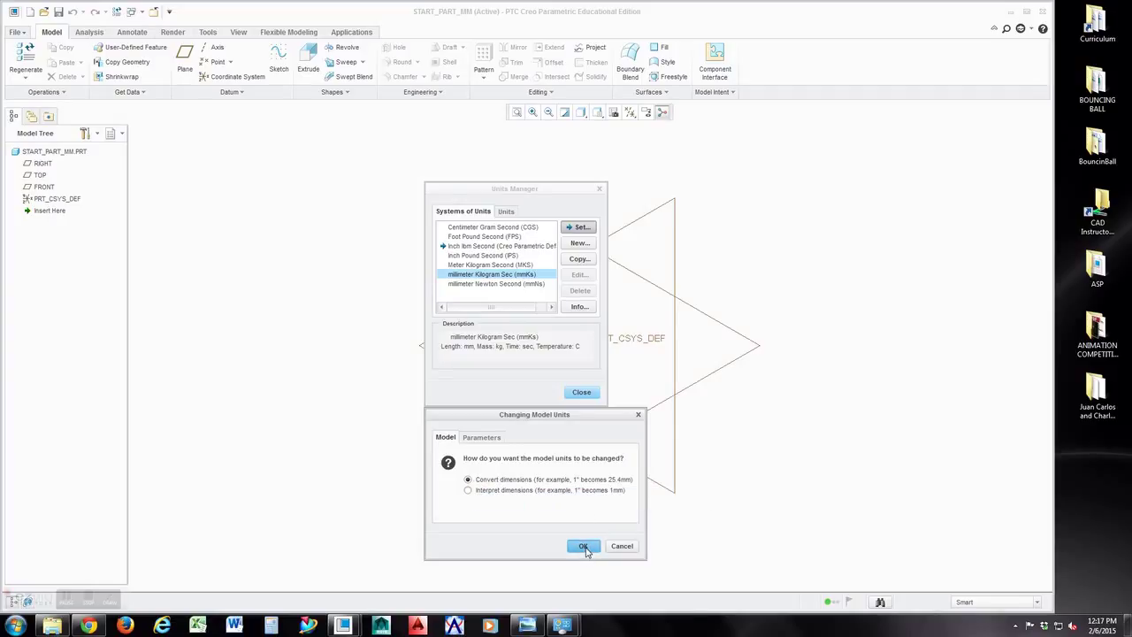
pyautogui.click(581, 391)
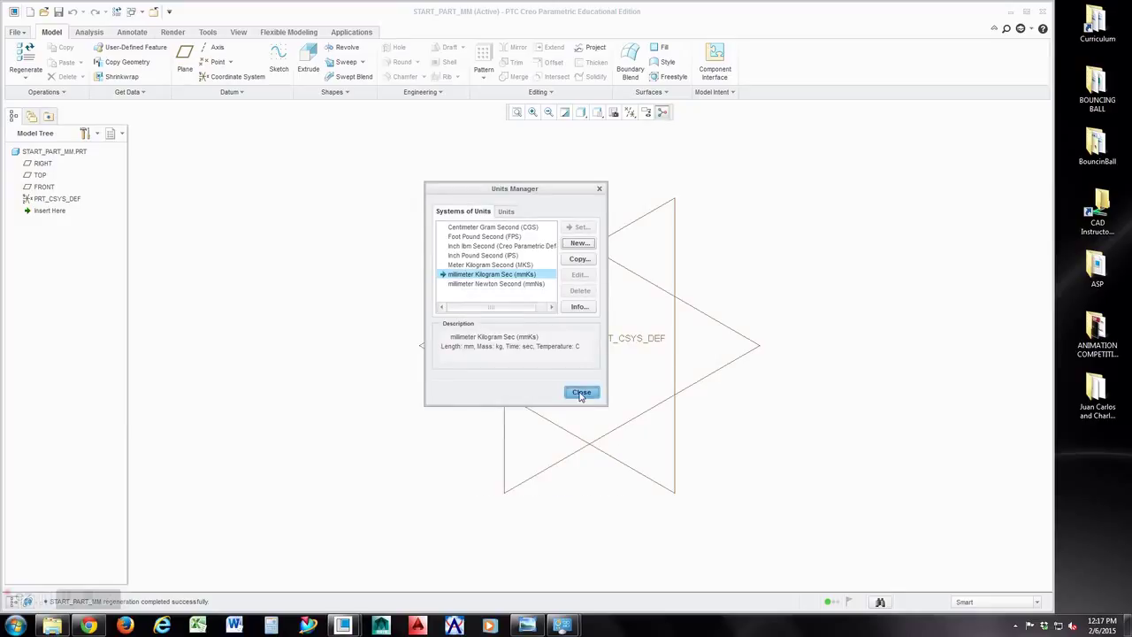
pyautogui.click(526, 502)
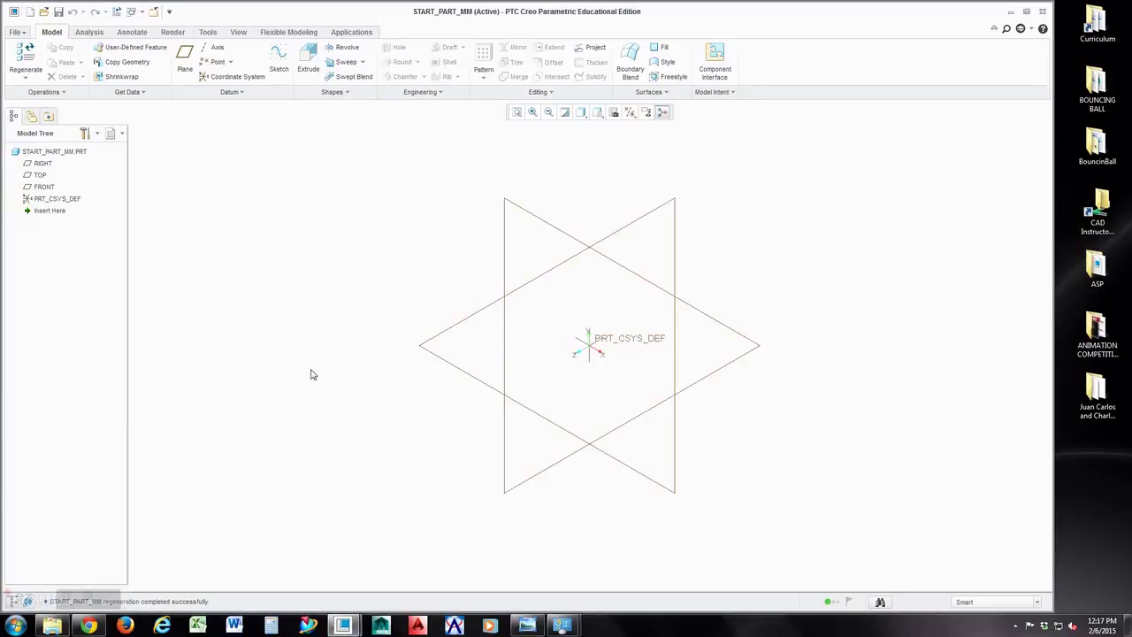
# Redefine the RIGHT datum plane with an adjusted outline of 200 by 200 and a locked aspect ratio
pyautogui.rightClick(42, 166)
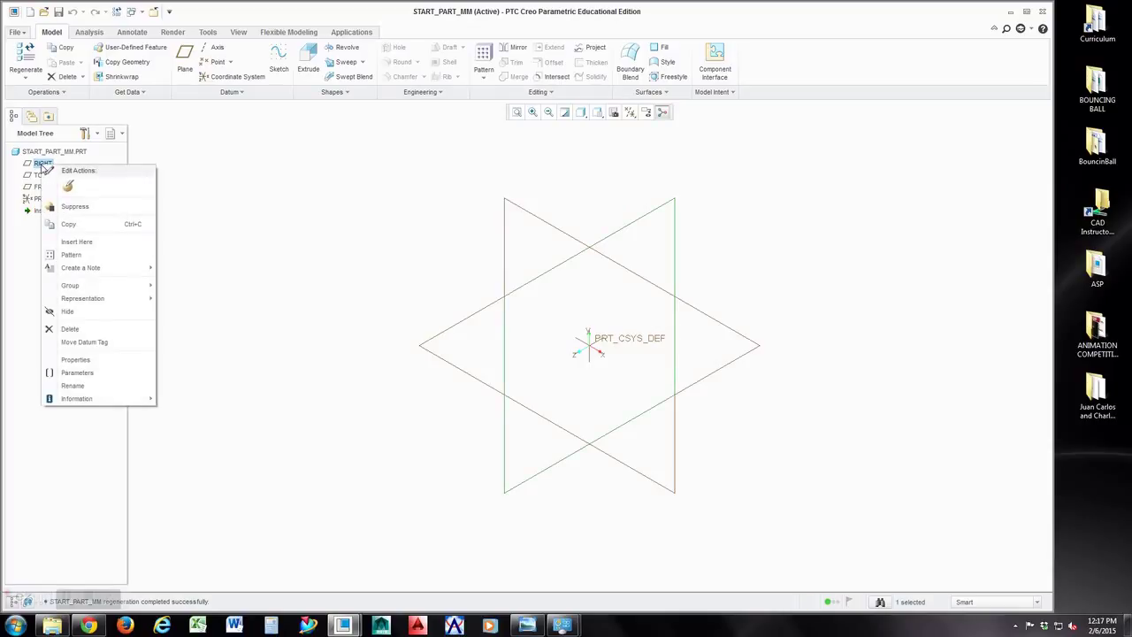
pyautogui.click(70, 187)
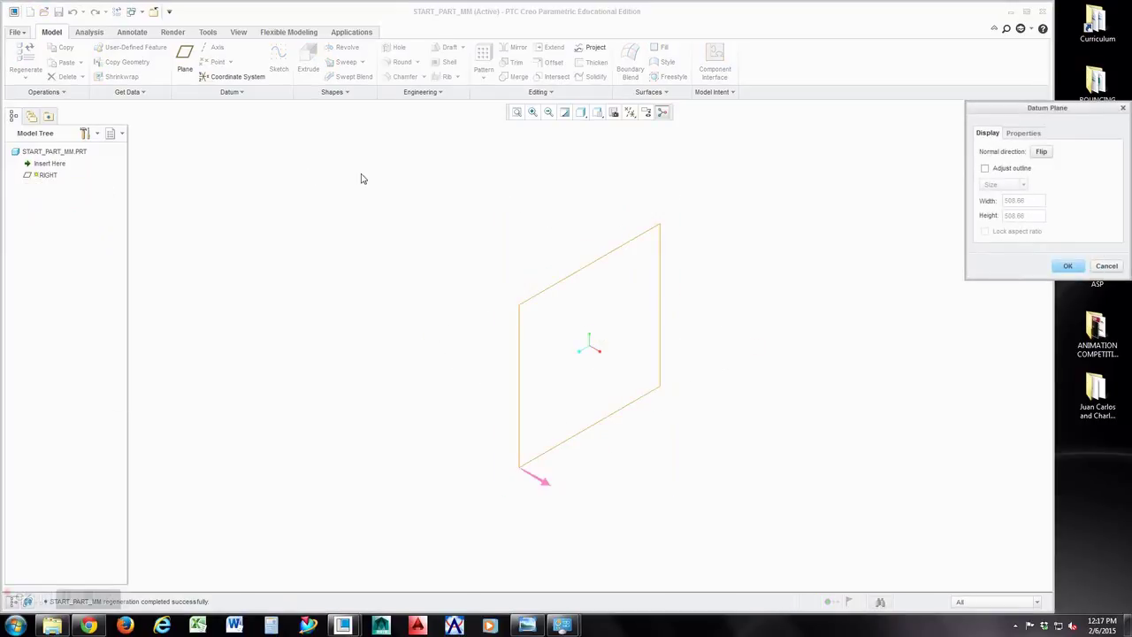
pyautogui.moveTo(1027, 110); pyautogui.dragTo(555, 252)
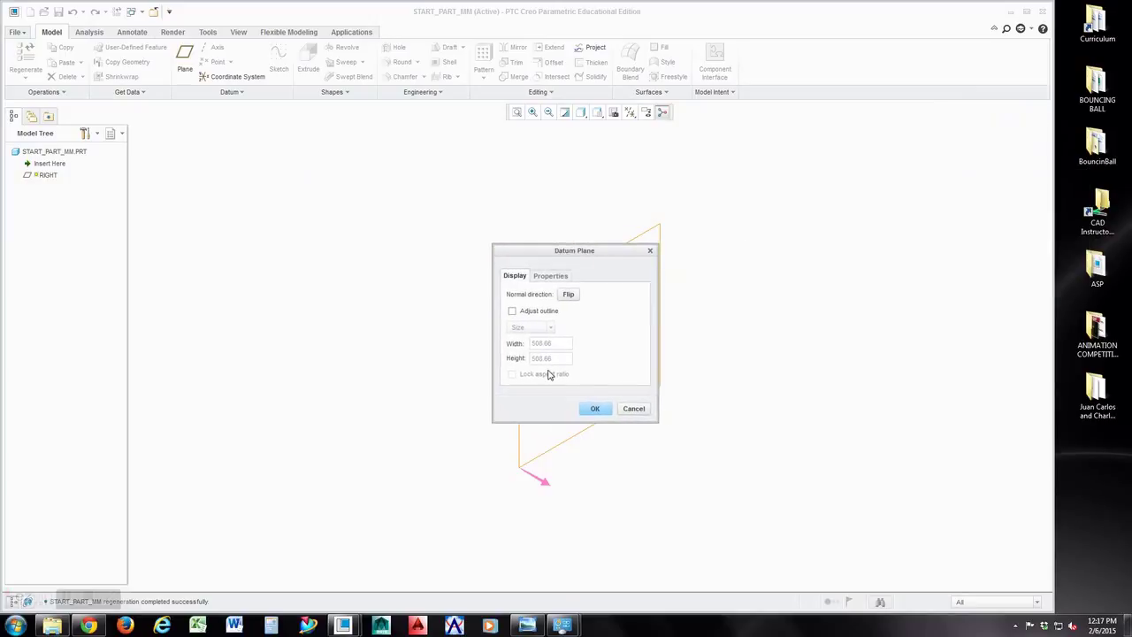
pyautogui.click(513, 312)
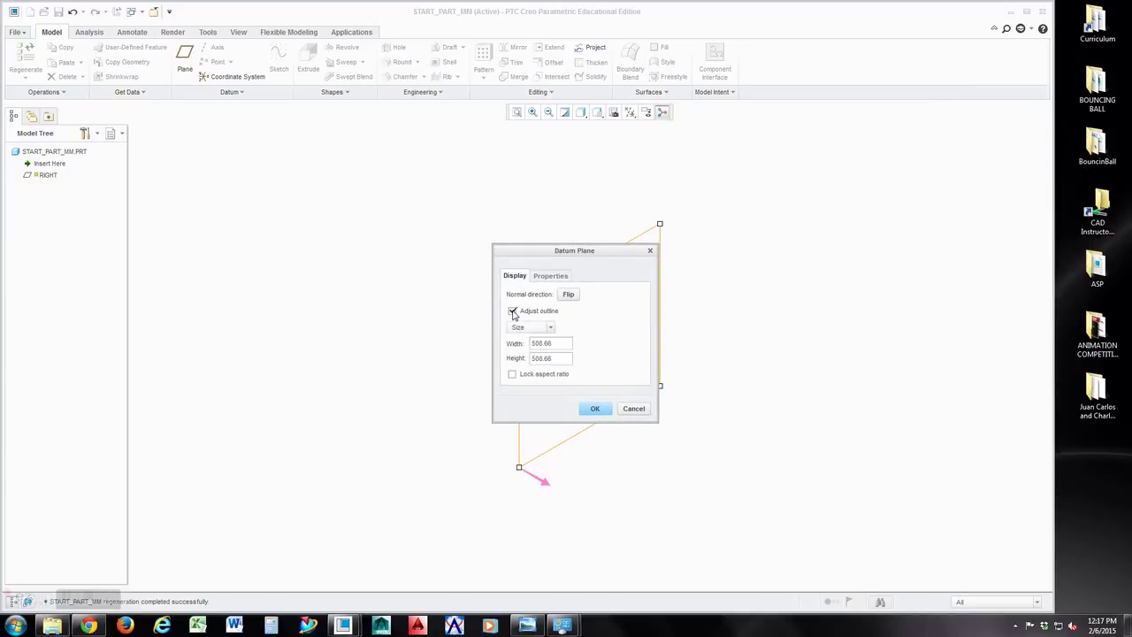
pyautogui.click(513, 375)
pyautogui.click(570, 342)
pyautogui.write('200')
pyautogui.press('Return')
pyautogui.click(595, 408)
pyautogui.click(595, 409)
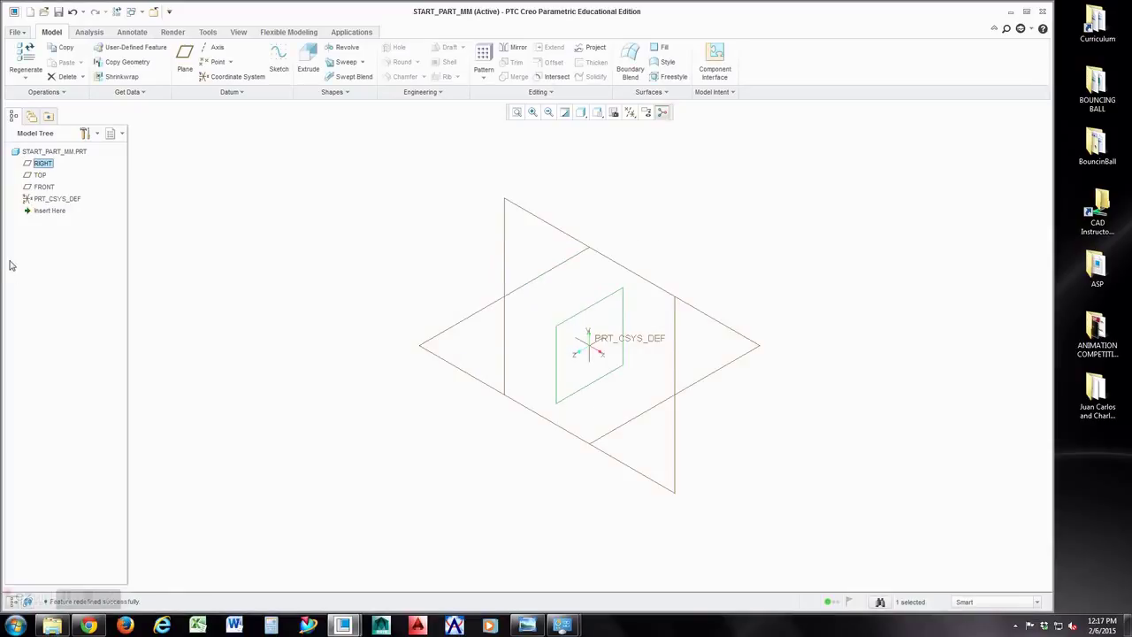
# Redefine the TOP datum plane with an adjusted outline of 200 by 200 and a locked aspect ratio
pyautogui.rightClick(39, 177)
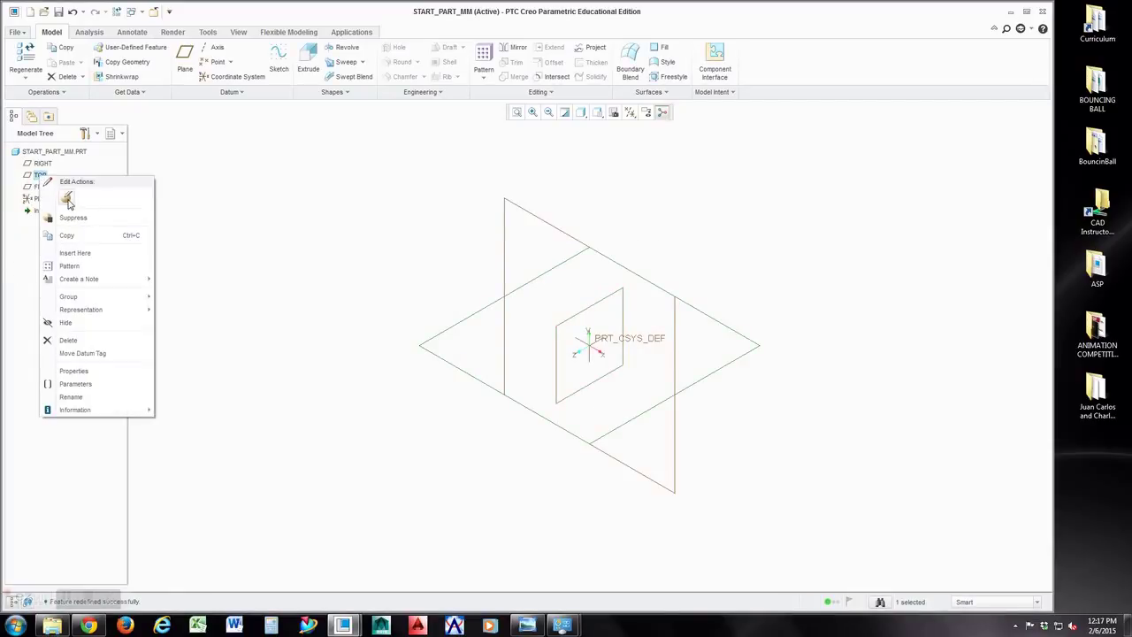
pyautogui.click(67, 200)
pyautogui.click(1029, 132)
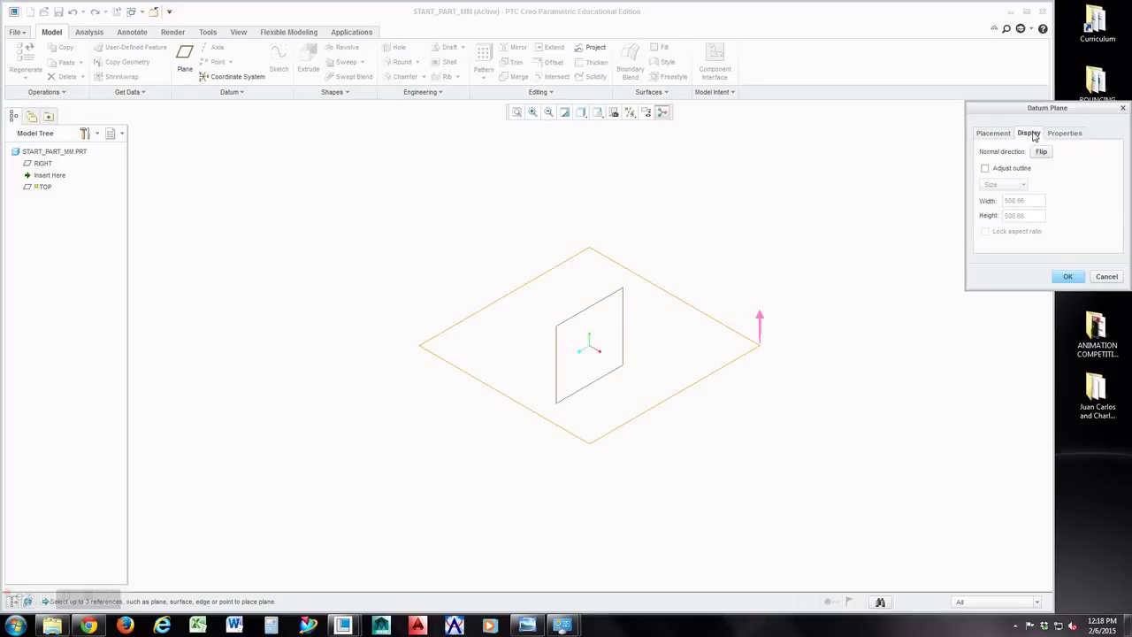
pyautogui.click(1006, 169)
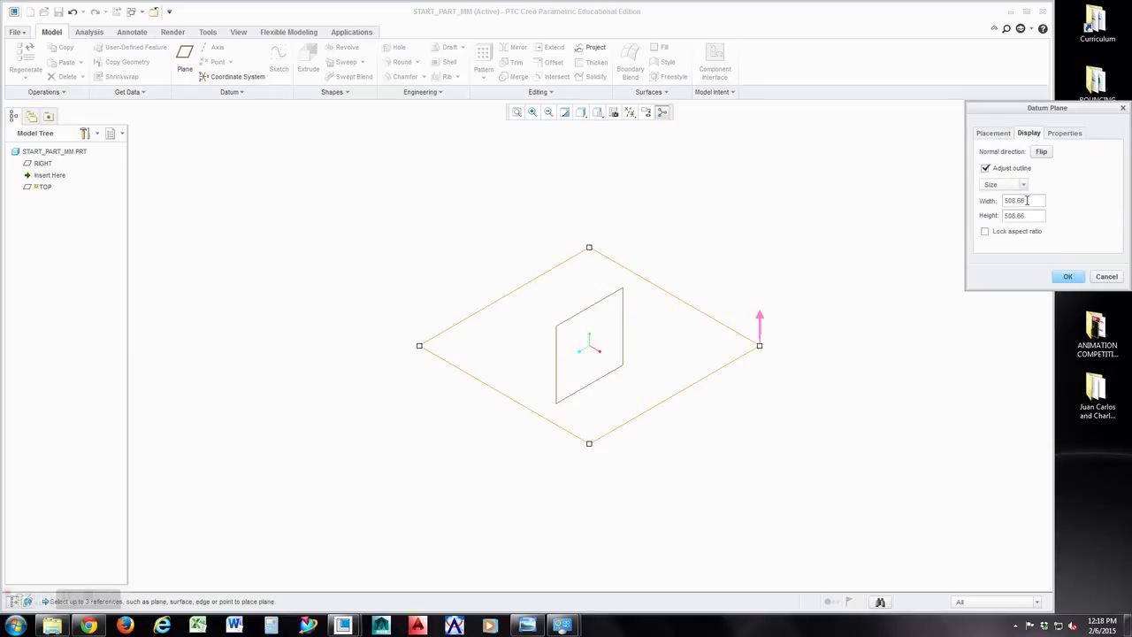
pyautogui.click(1000, 231)
pyautogui.doubleClick(1033, 201)
pyautogui.write('200')
pyautogui.press('Return')
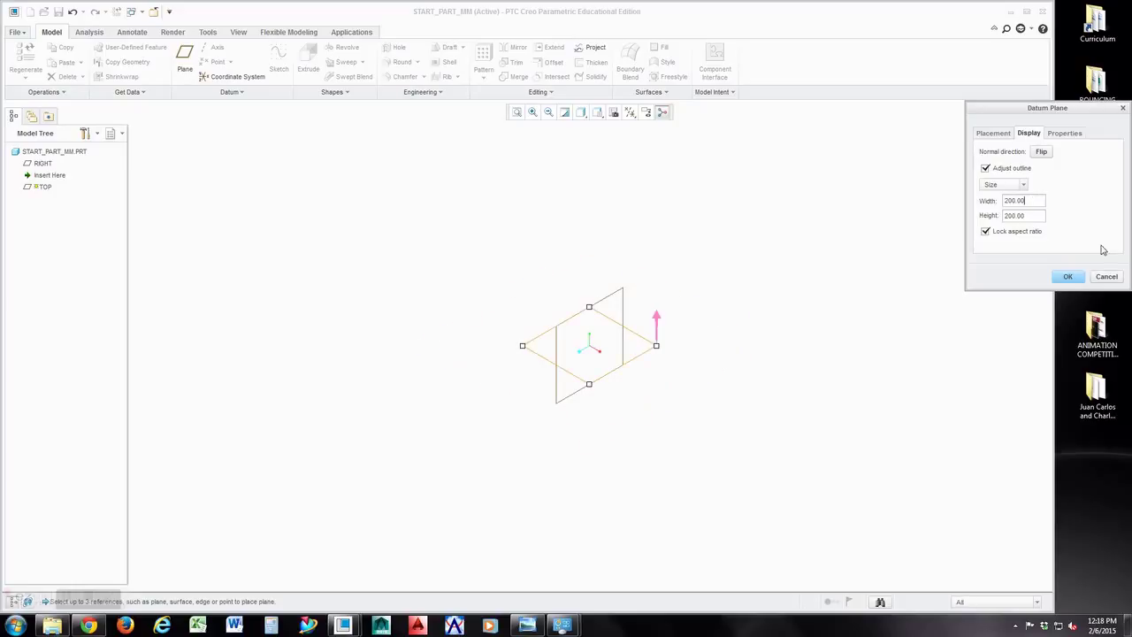
pyautogui.click(1068, 277)
# Redefine the FRONT datum plane with an adjusted outline of 200 by 200 and a locked aspect ratio
pyautogui.rightClick(37, 187)
pyautogui.click(57, 202)
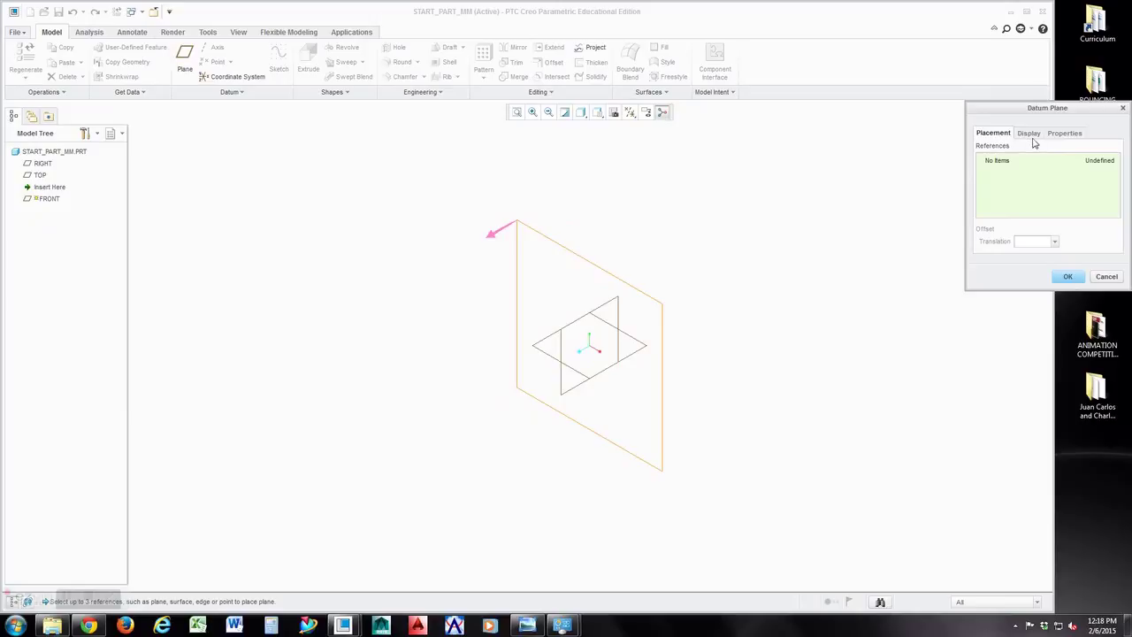
pyautogui.click(1028, 134)
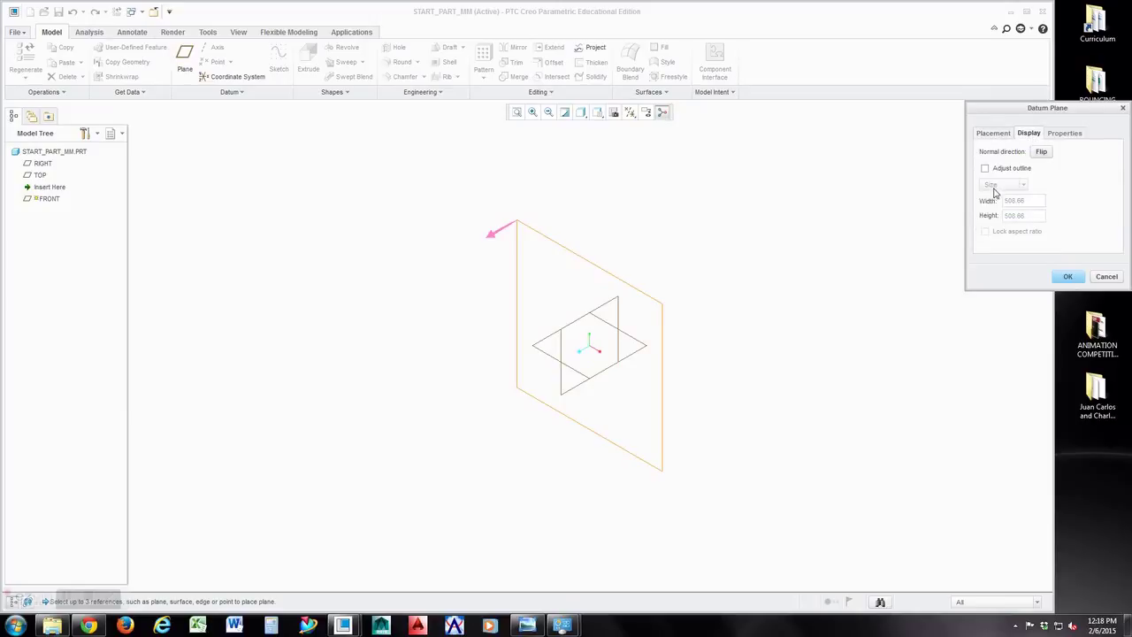
pyautogui.click(985, 232)
pyautogui.doubleClick(1026, 202)
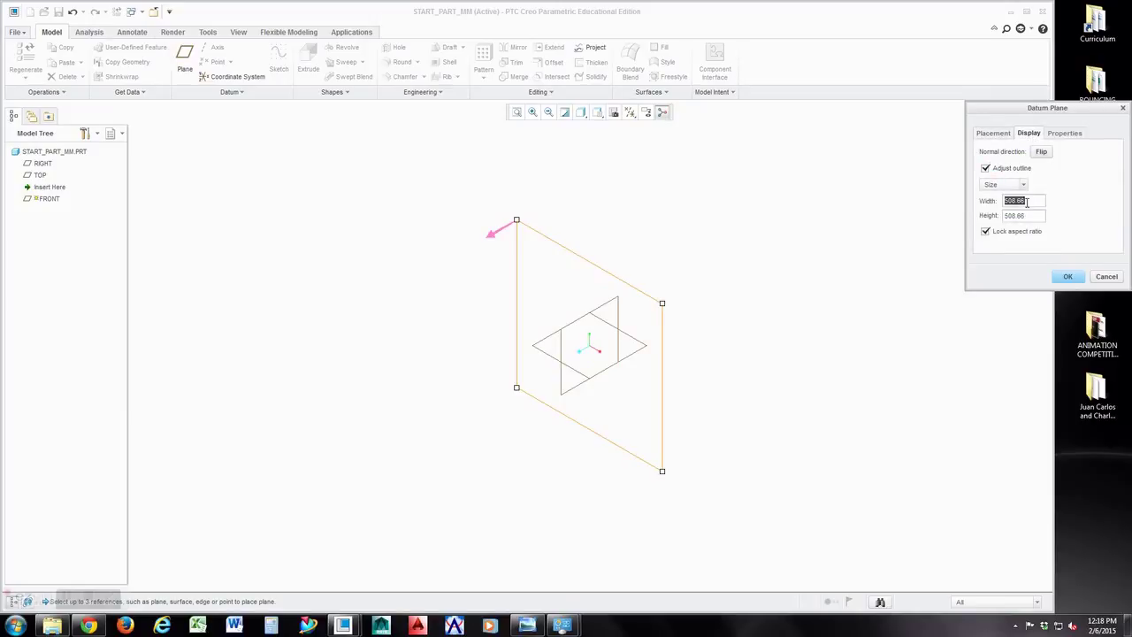
pyautogui.write('200')
pyautogui.press('Return')
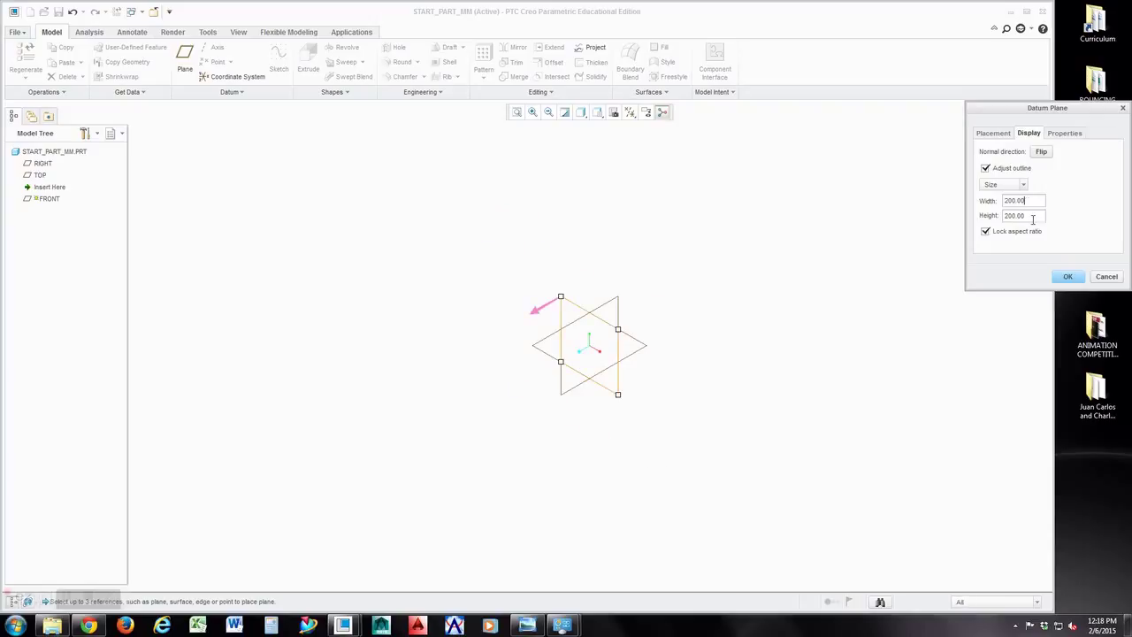
pyautogui.click(1068, 277)
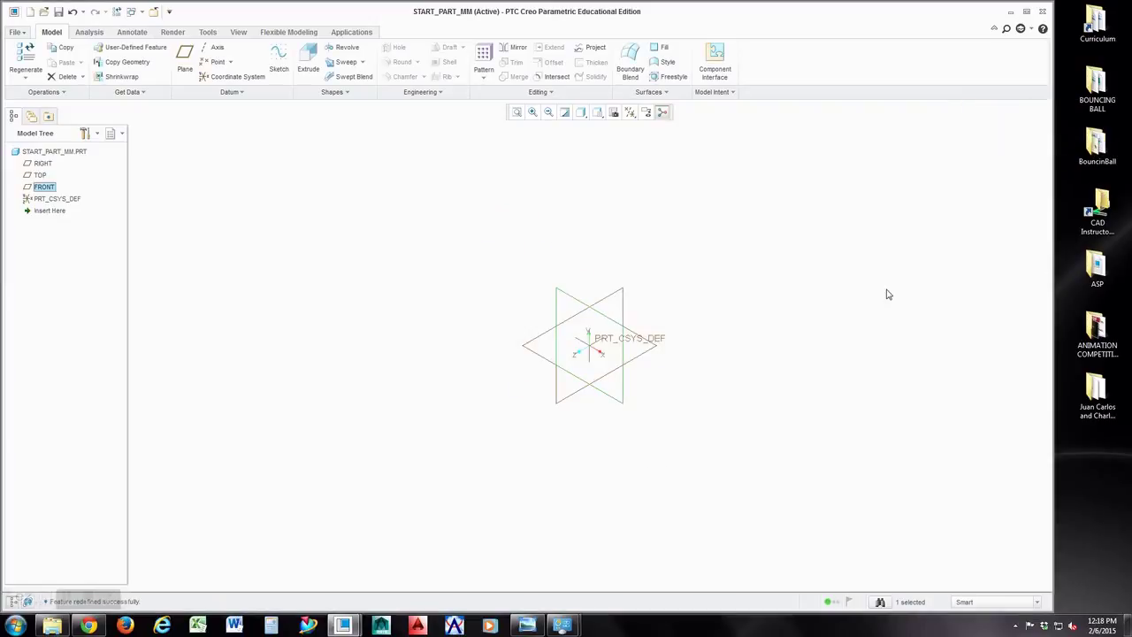
# Save START_PART_MM.PRT to the Start_Parts folder in its default 3D orientation
pyautogui.click(516, 112)
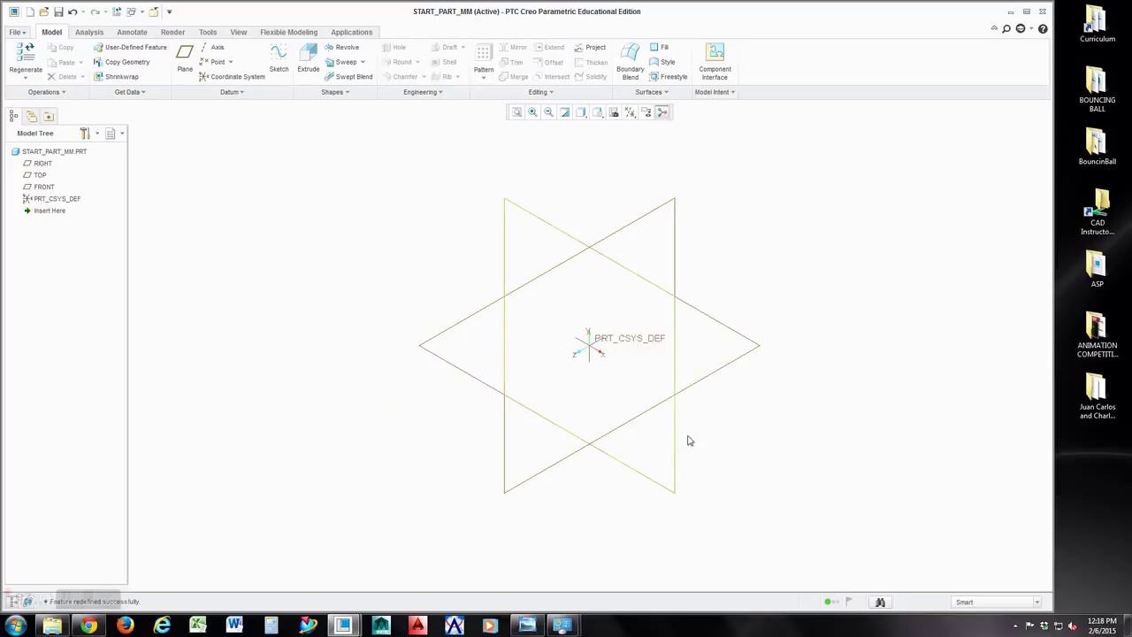
pyautogui.moveTo(649, 344); pyautogui.dragTo(633, 346, button='middle')
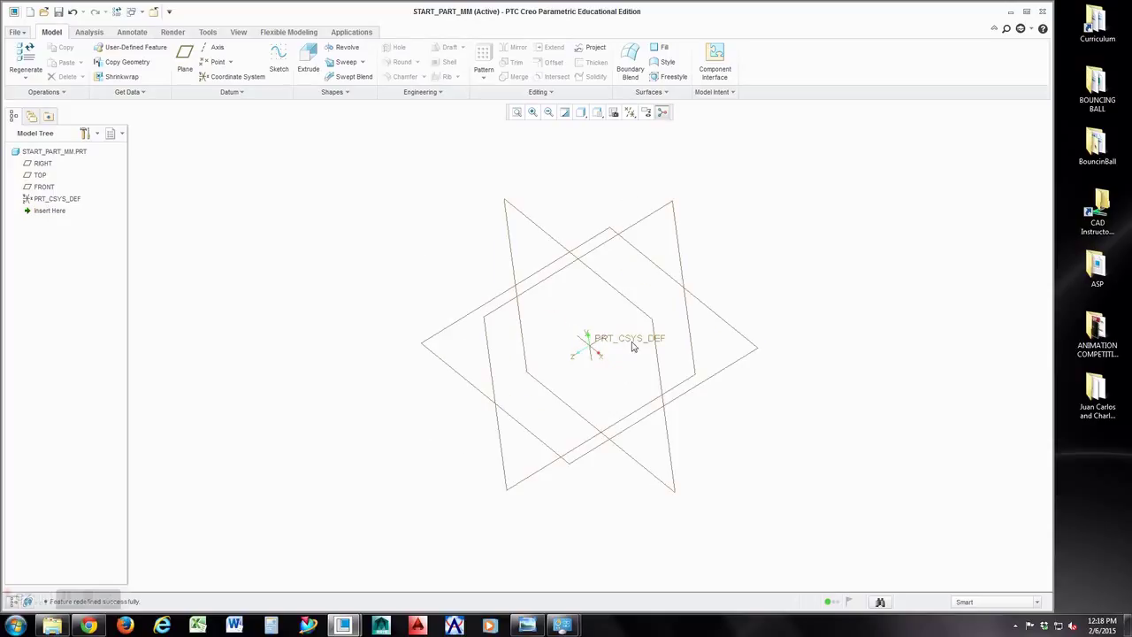
pyautogui.click(597, 113)
pyautogui.click(629, 137)
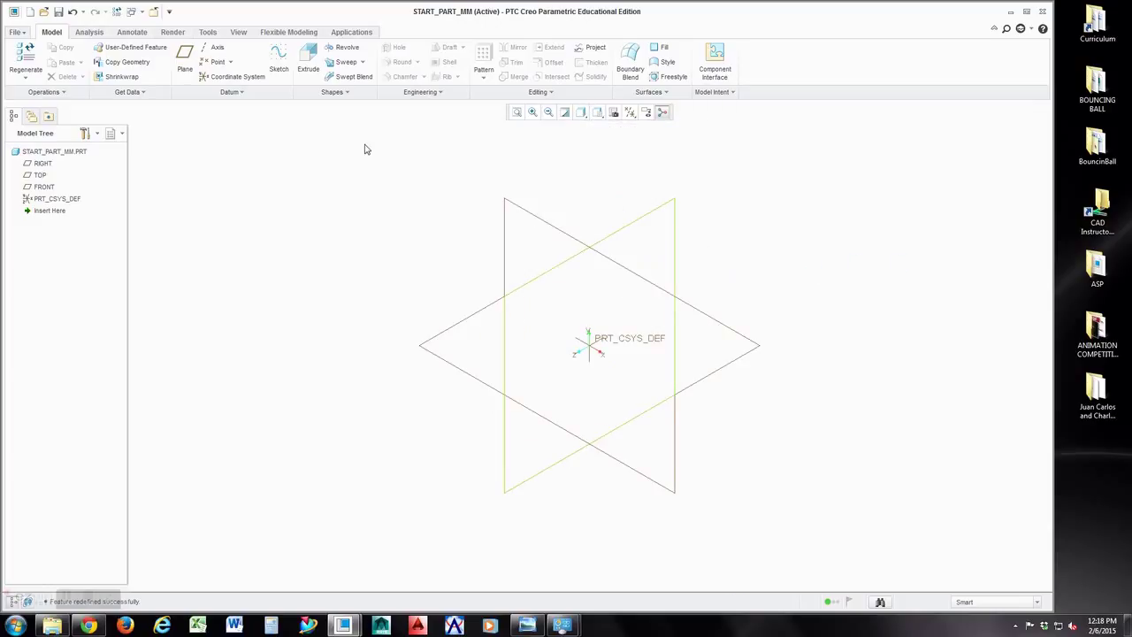
pyautogui.click(58, 14)
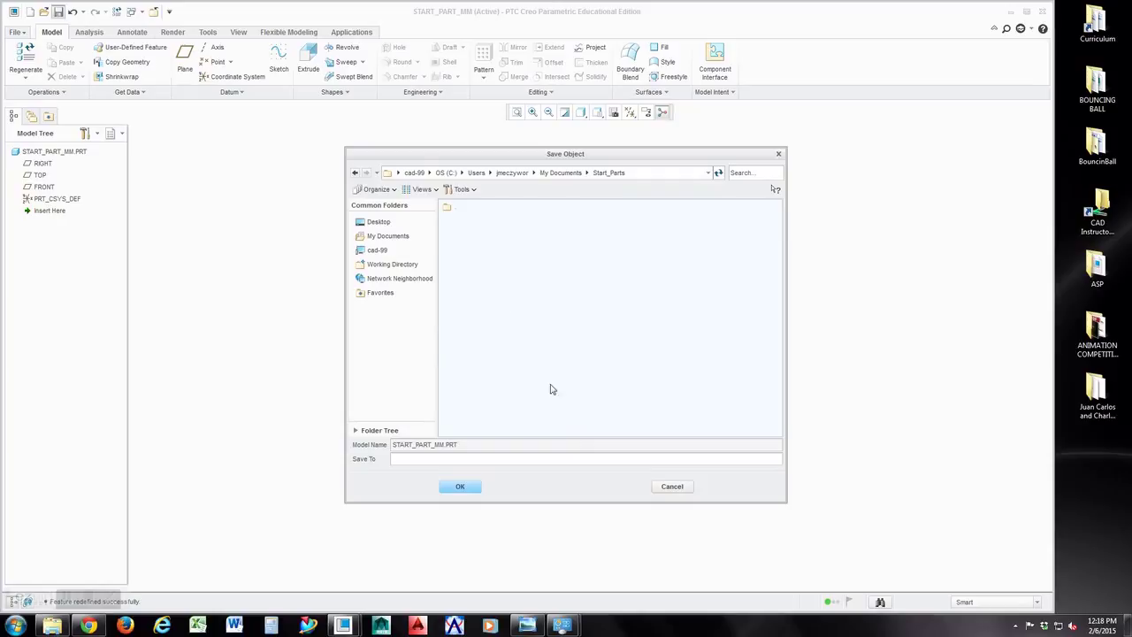
pyautogui.click(462, 487)
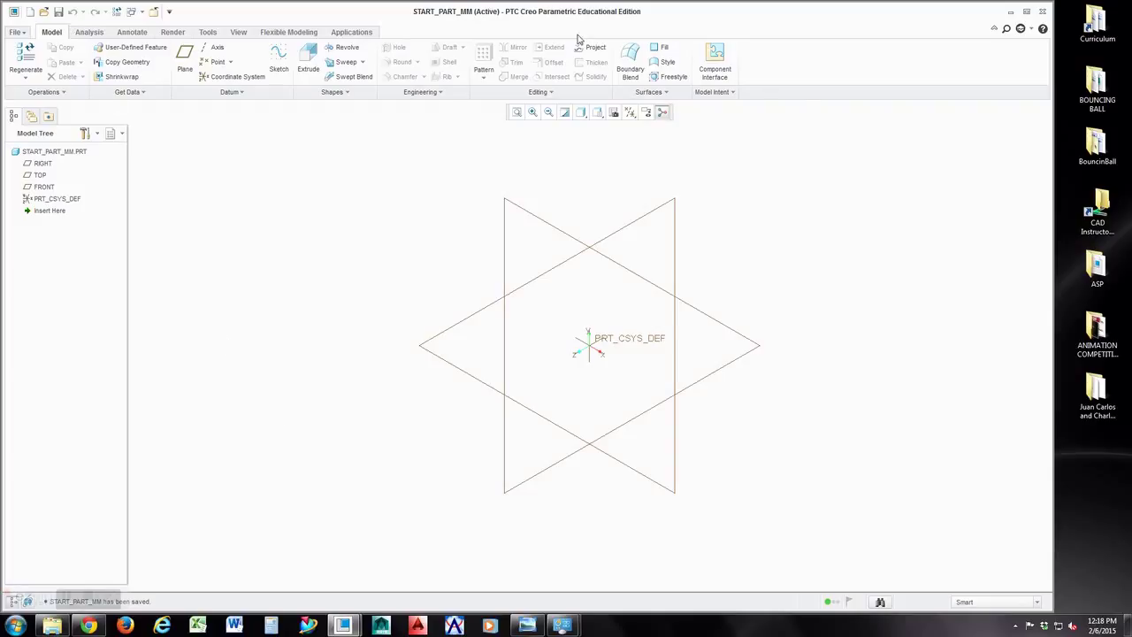
# Close the open part windows and open start_part_inch.prt from the Start_Parts folder
pyautogui.click(153, 12)
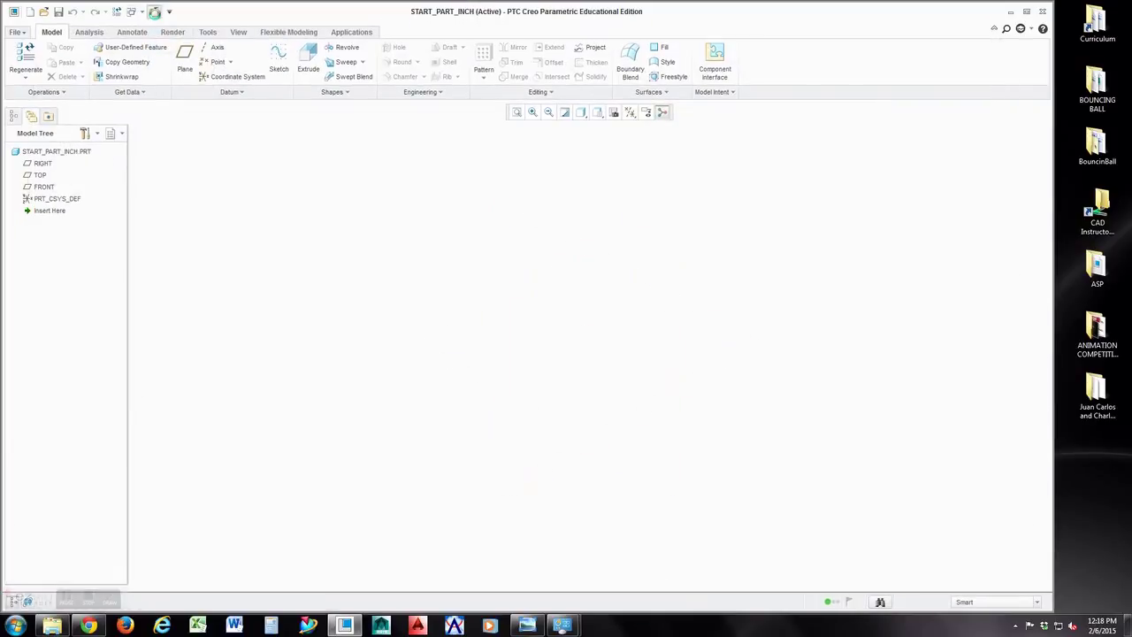
pyautogui.click(41, 60)
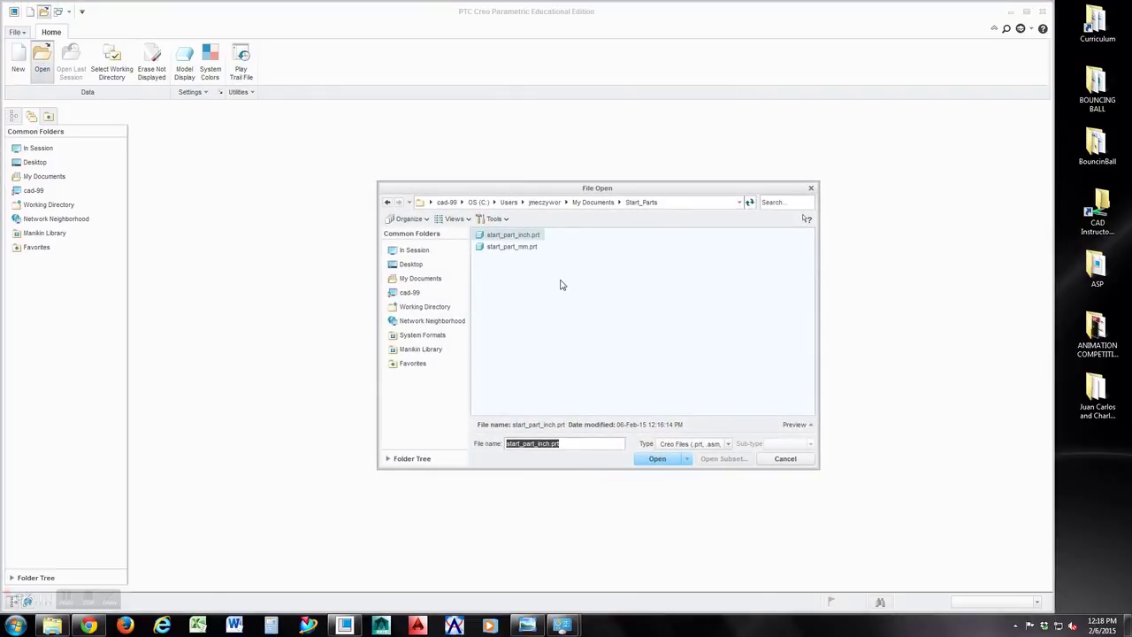
pyautogui.doubleClick(508, 235)
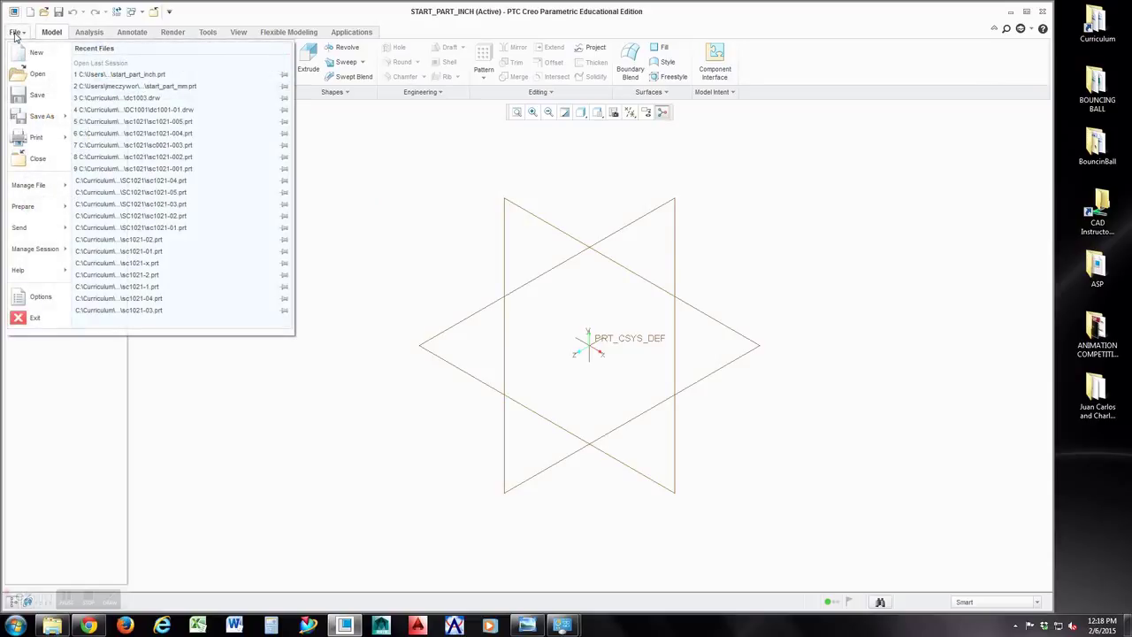
# Save a copy of START_PART_INCH.PRT in the Start_Parts folder under the file name PART
pyautogui.moveTo(46, 124)
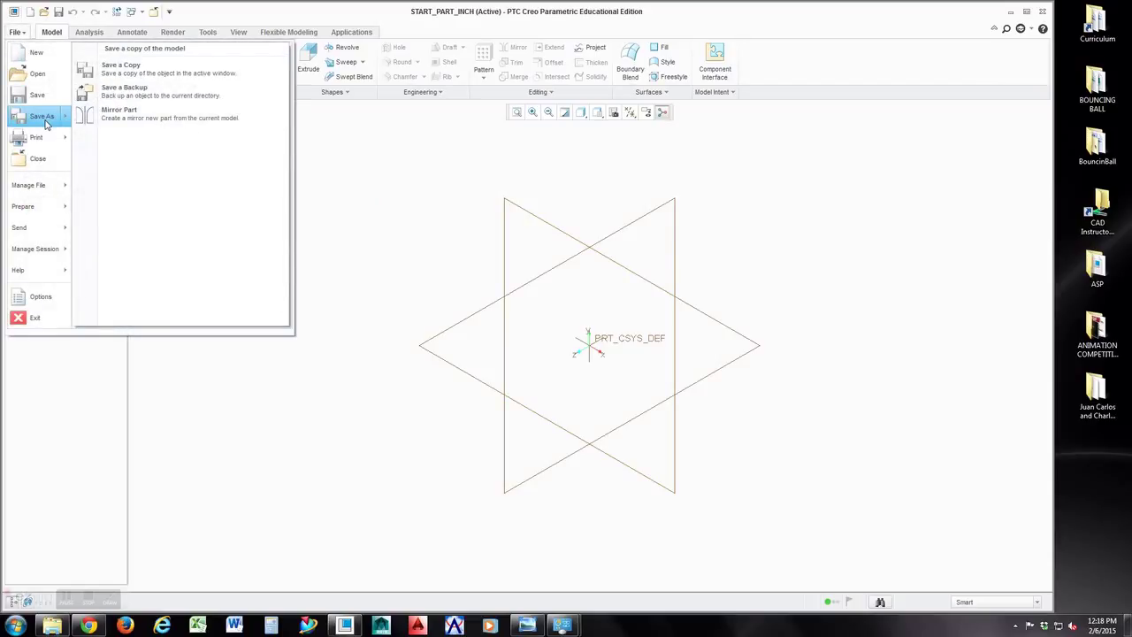
pyautogui.click(155, 74)
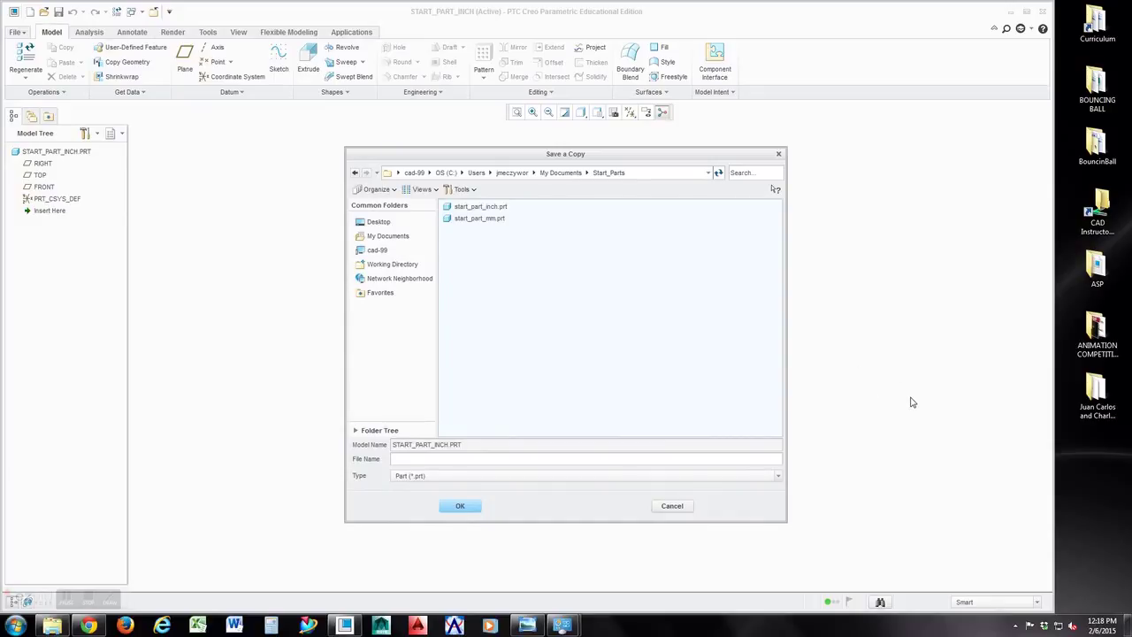
pyautogui.click(460, 507)
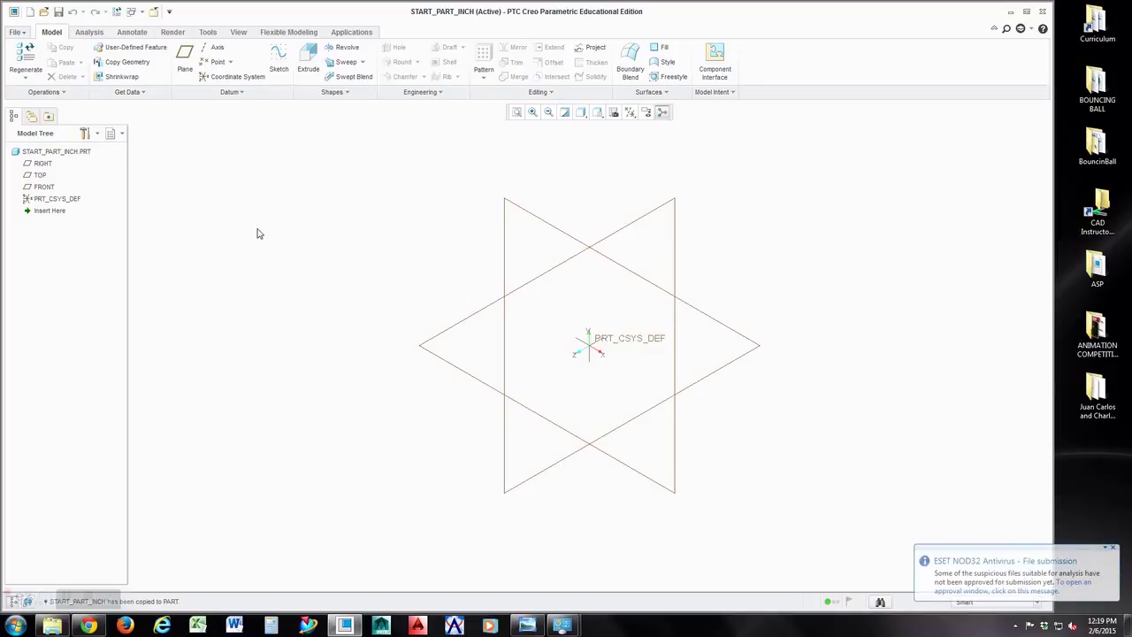
# Close the inch start part and open the copied part.prt from the Start_Parts folder
pyautogui.click(153, 14)
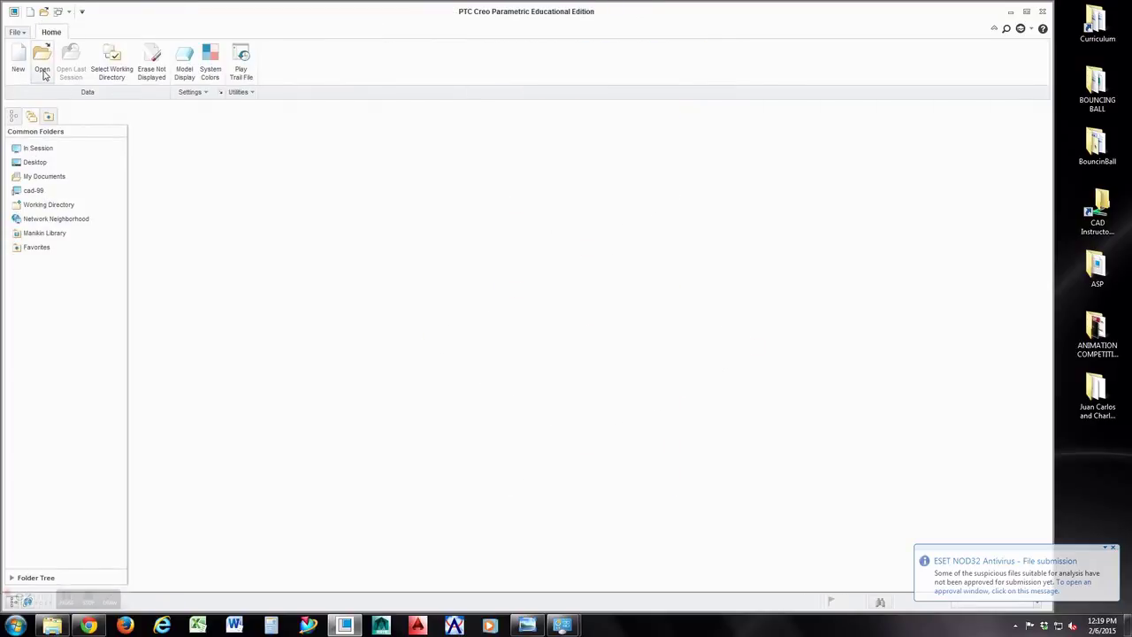
pyautogui.click(43, 71)
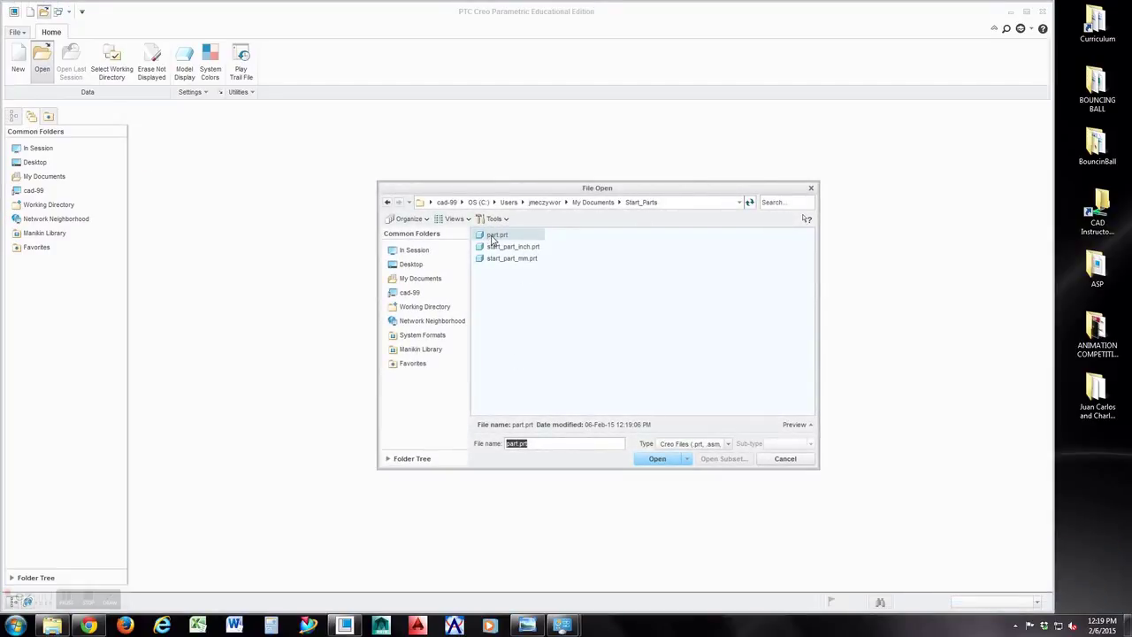
pyautogui.doubleClick(497, 236)
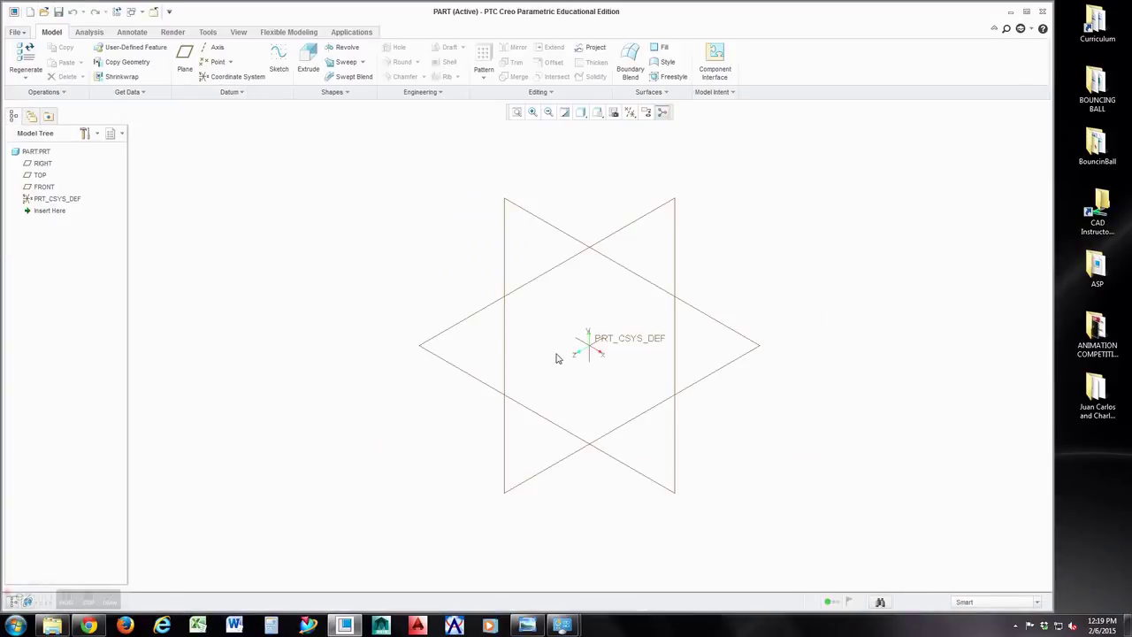
# Start an Extrude feature with an internal sketch placed on the RIGHT datum plane
pyautogui.click(307, 62)
pyautogui.rightClick(358, 296)
pyautogui.click(397, 304)
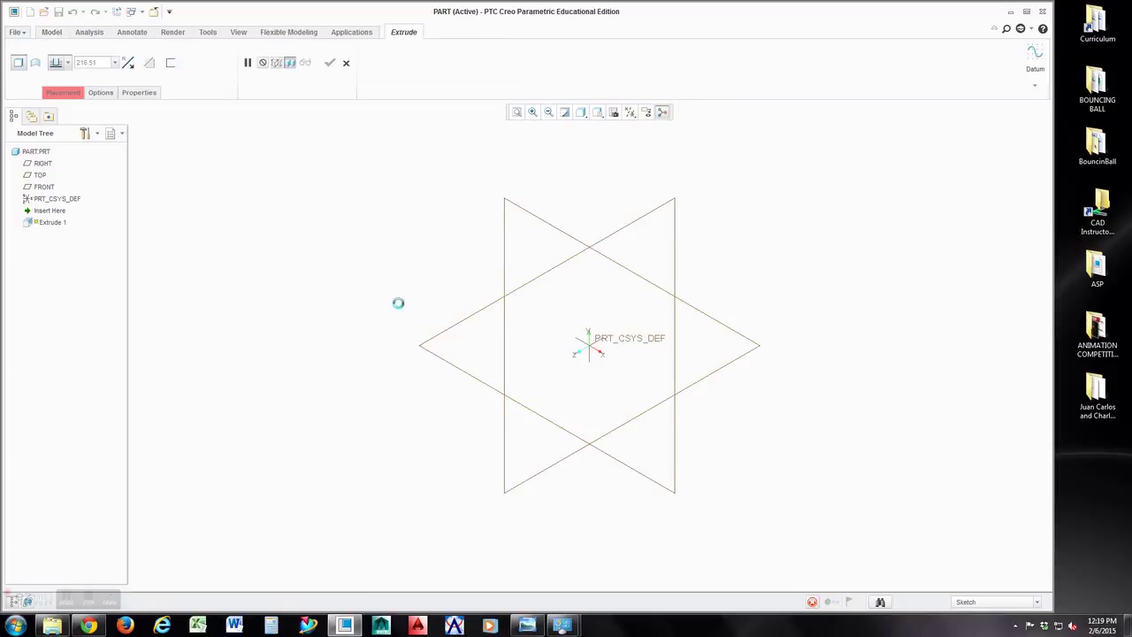
pyautogui.click(543, 226)
pyautogui.middleClick(628, 171)
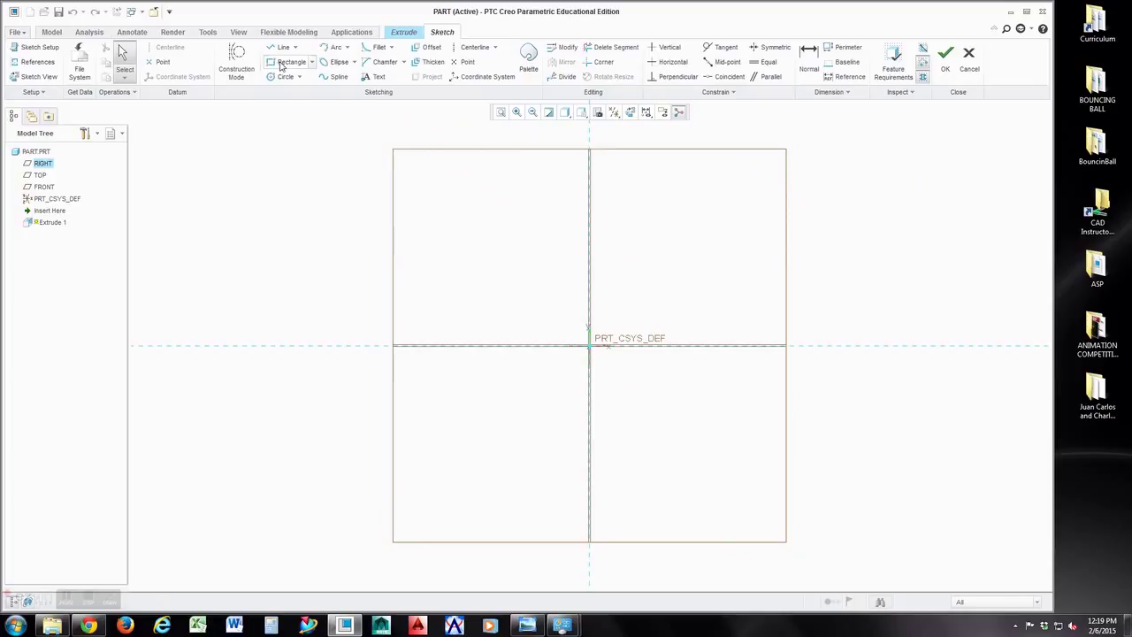
# Sketch a rectangle with one corner on the coordinate system origin and set its height and width to 4
pyautogui.click(291, 62)
pyautogui.click(588, 345)
pyautogui.click(746, 189)
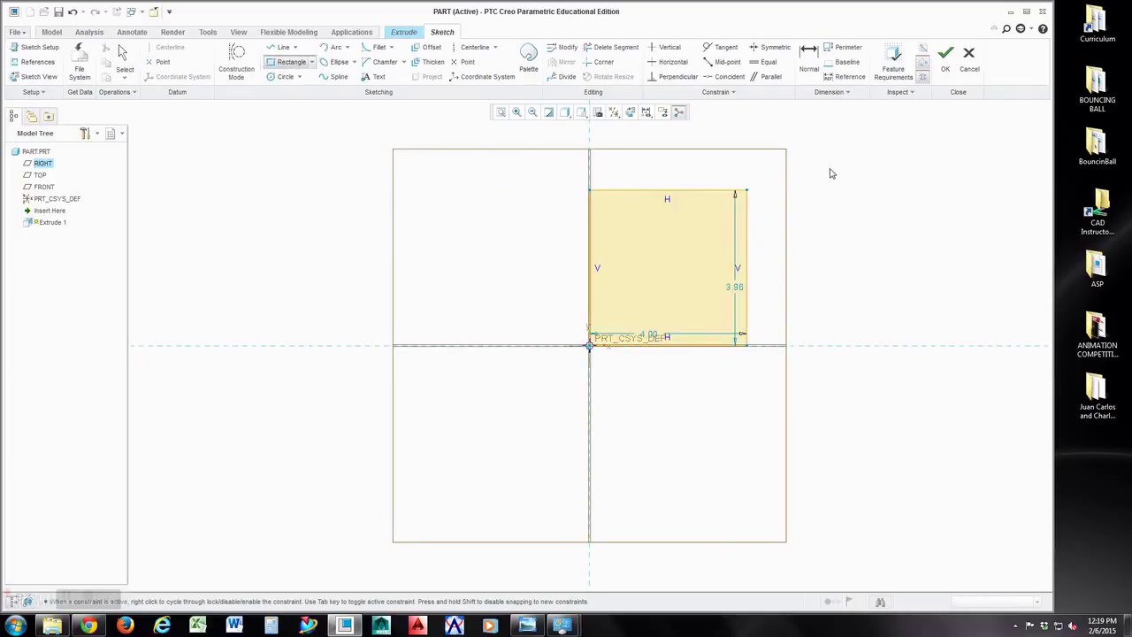
pyautogui.middleClick(829, 173)
pyautogui.click(730, 286)
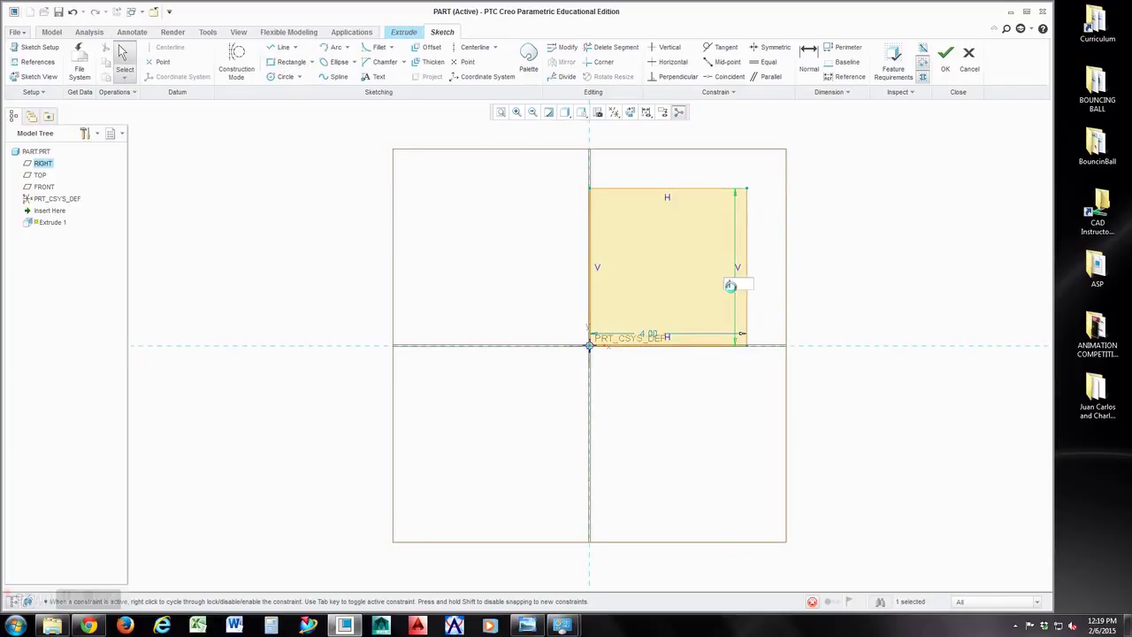
pyautogui.doubleClick(646, 335)
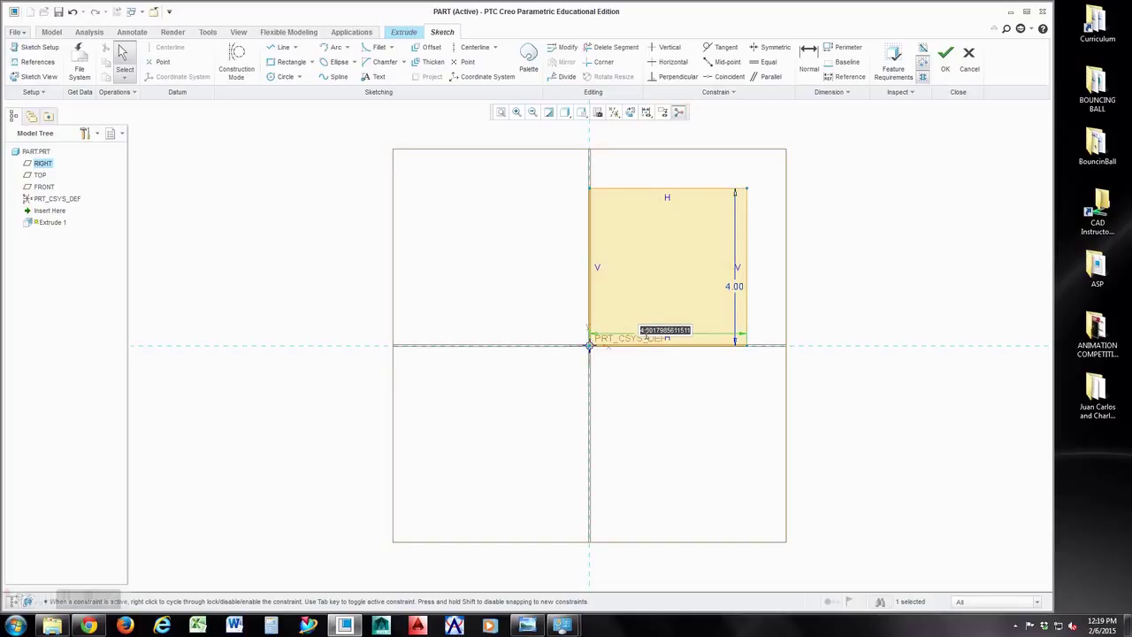
pyautogui.write('4')
pyautogui.press('Return')
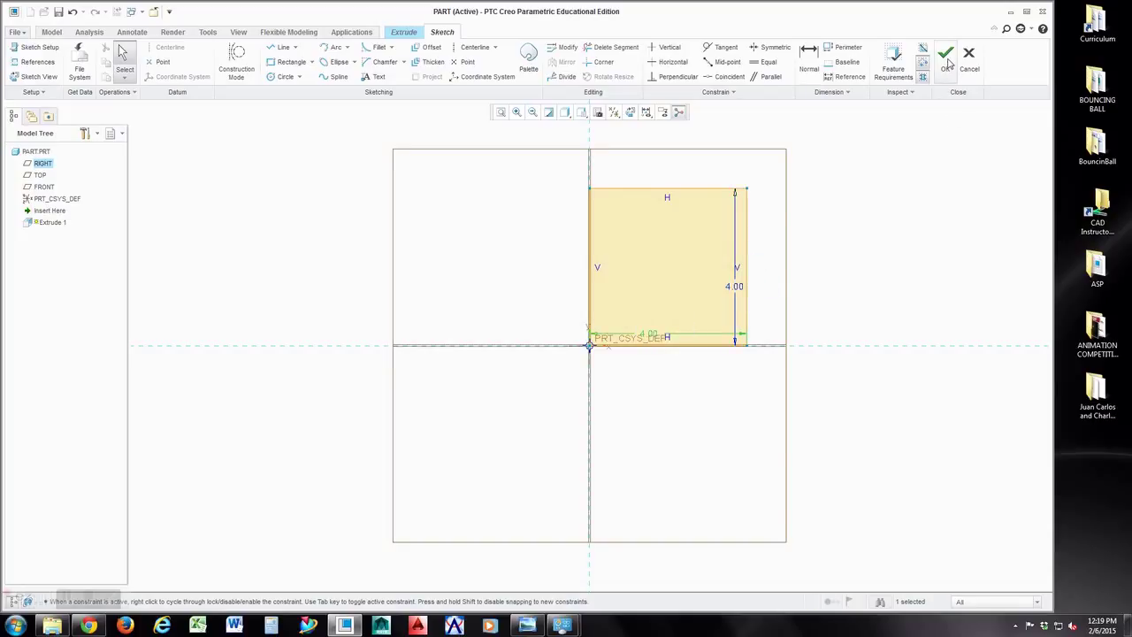
# Finish the square sketch and extrude it to a depth of 4 to create a solid cube
pyautogui.click(946, 58)
pyautogui.doubleClick(88, 63)
pyautogui.write('4')
pyautogui.press('Return')
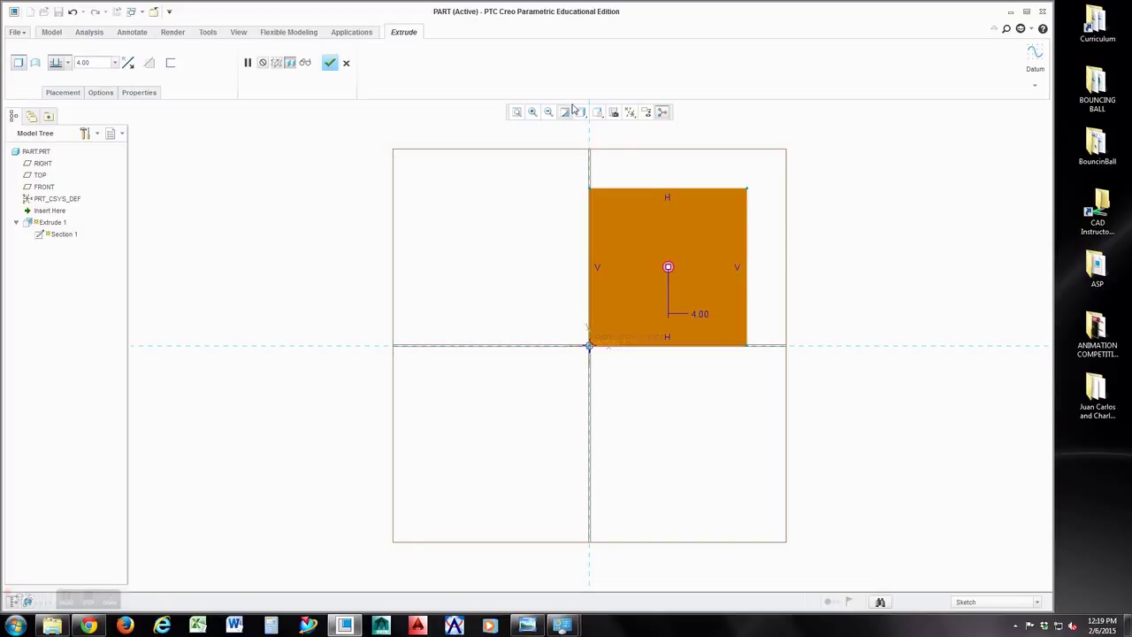
pyautogui.click(597, 112)
pyautogui.click(613, 135)
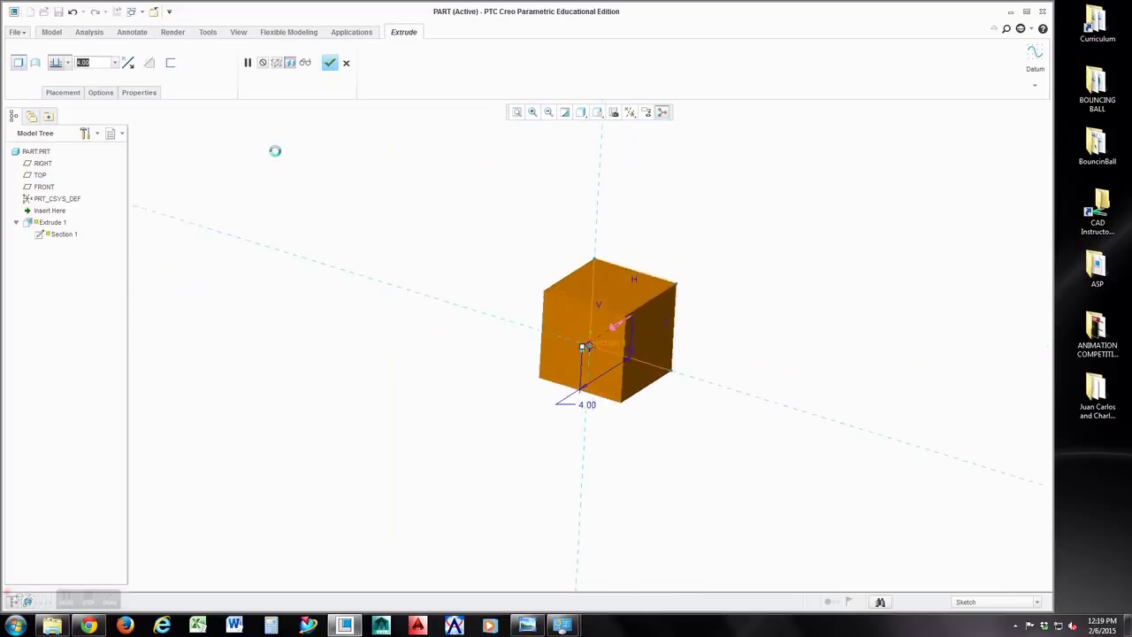
pyautogui.click(328, 62)
pyautogui.click(867, 251)
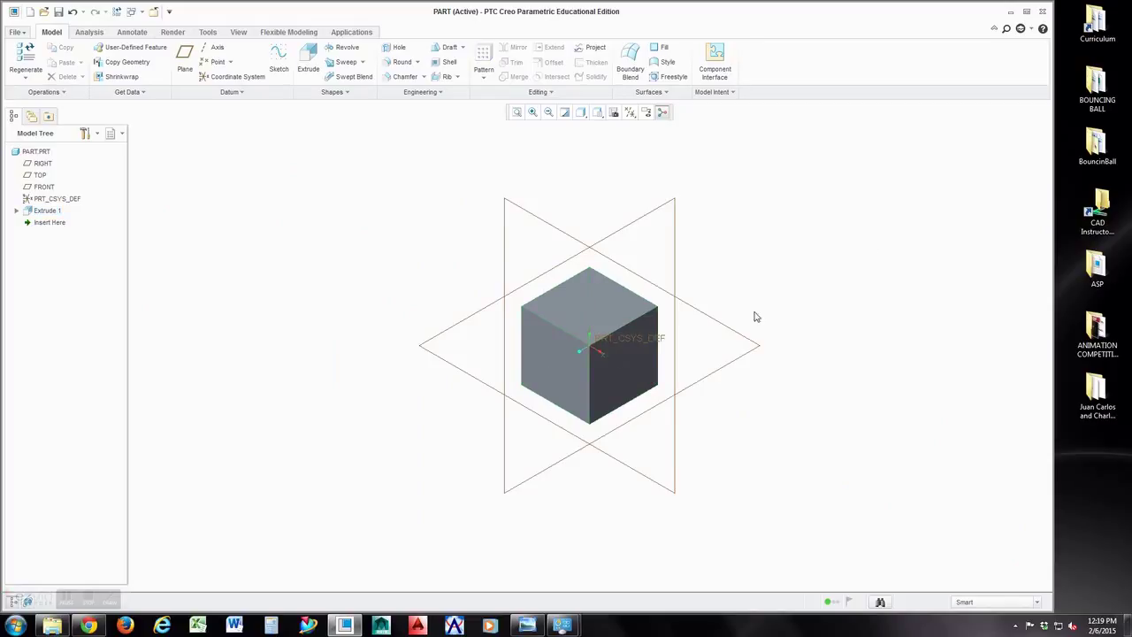